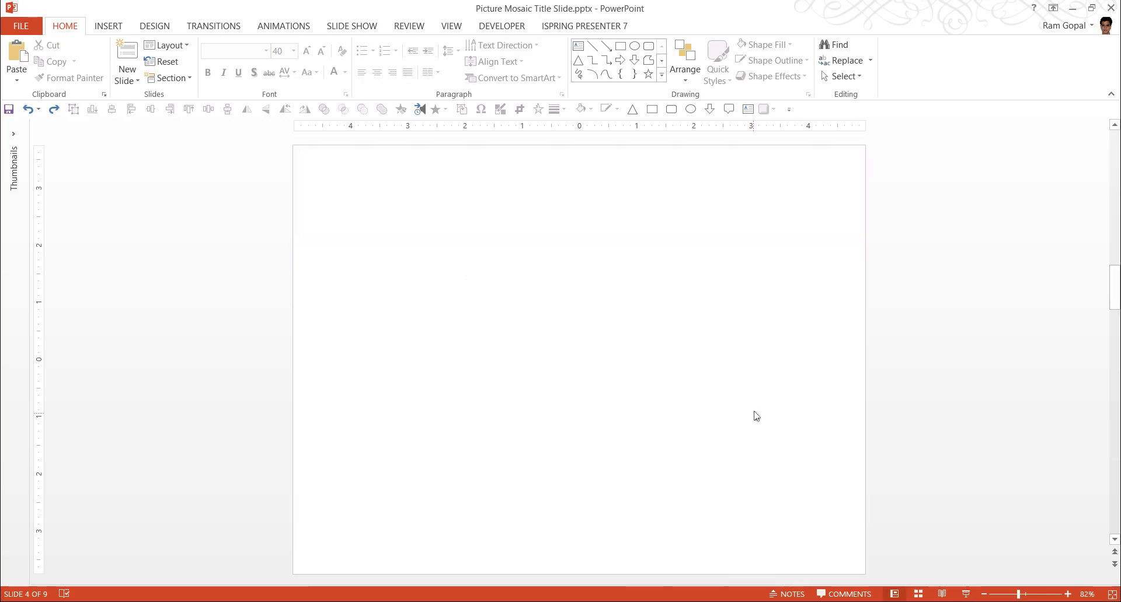
- Insert a Spiral Picture SmartArt graphic from the Picture category on the blank slide
left_click(114, 25)
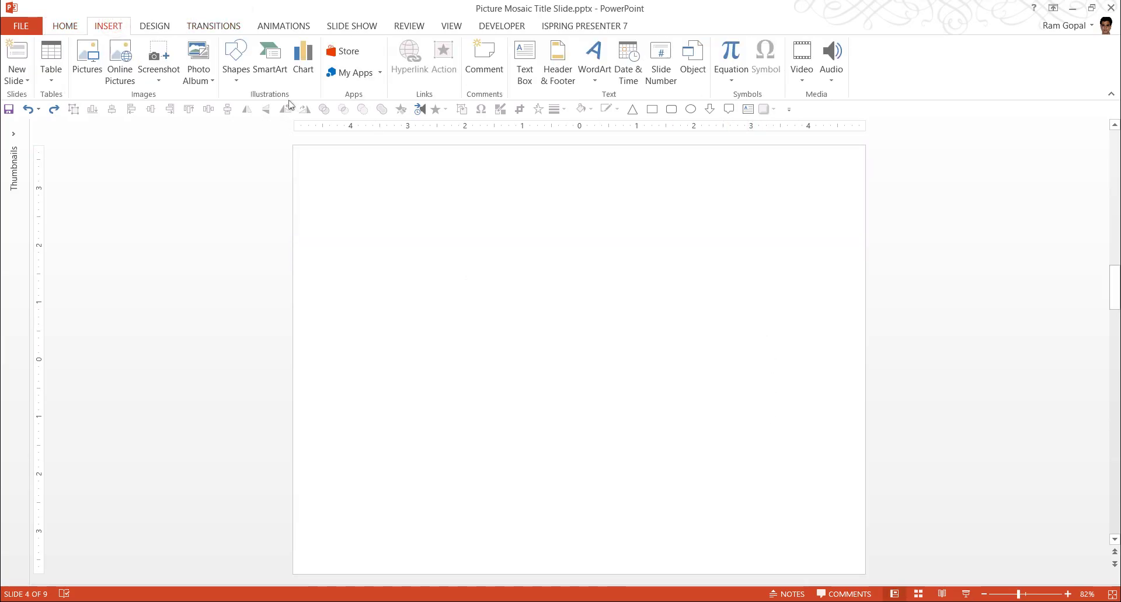
left_click(275, 66)
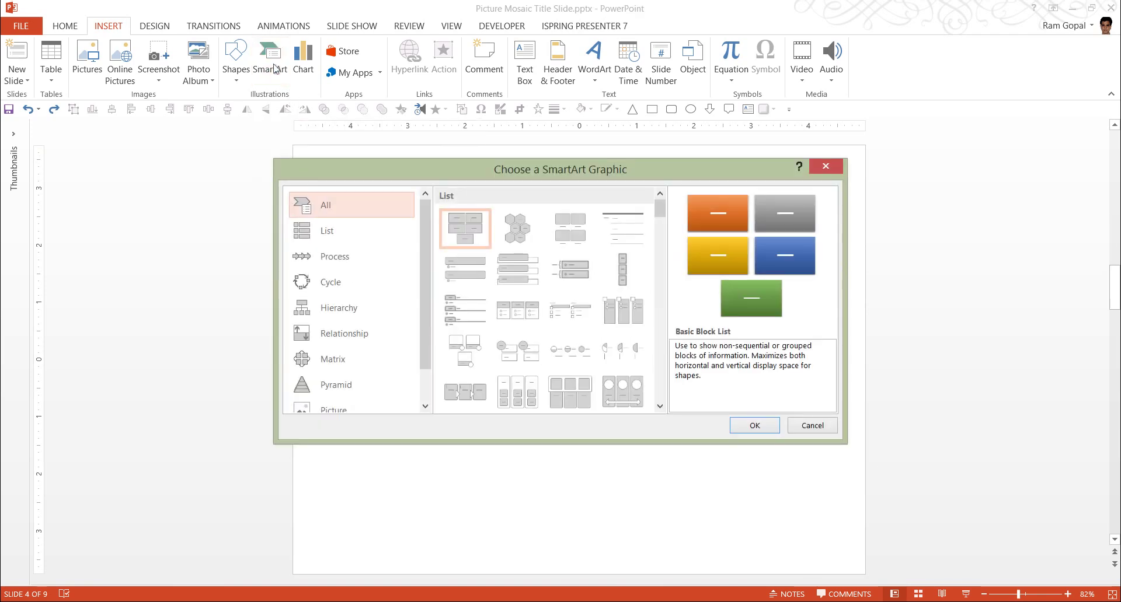
left_click_drag(422, 268, 424, 308)
left_click(330, 373)
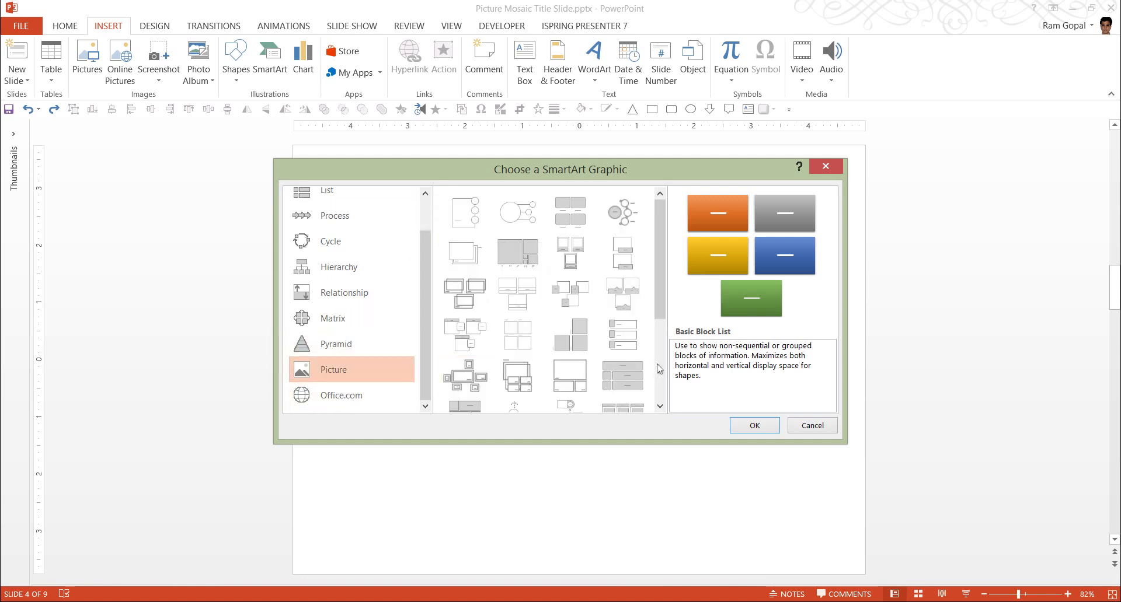
mouse_move(663, 312)
left_mouse_down()
mouse_move(669, 408)
mouse_move(656, 310)
left_mouse_up()
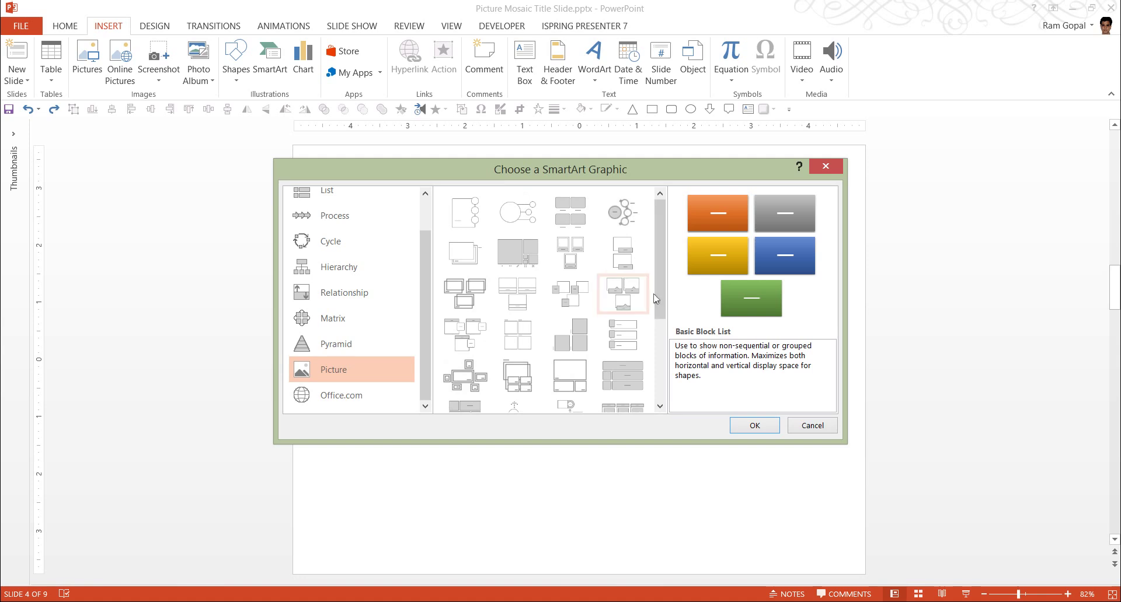
left_click(527, 256)
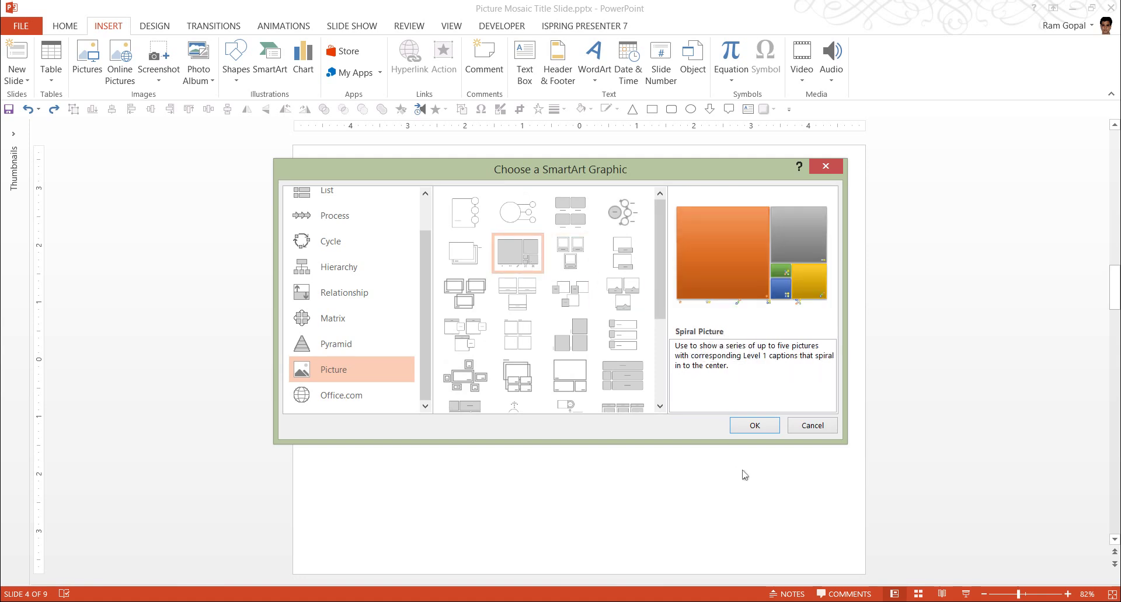
left_click(755, 425)
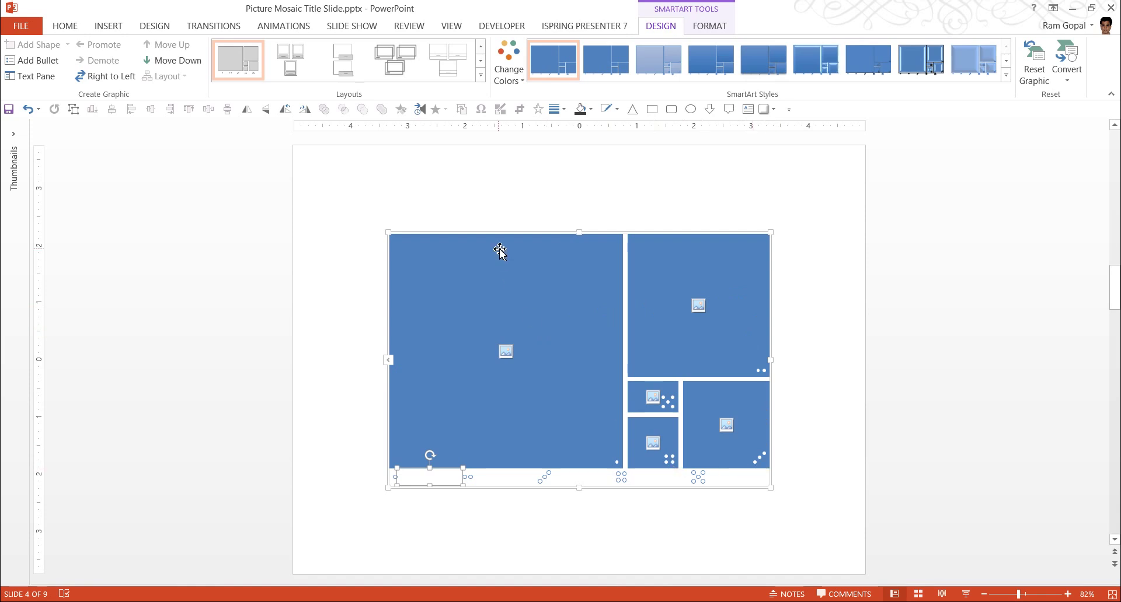
- Move the SmartArt graphic to the slide's top-left corner and enlarge it to span the full slide width
left_click_drag(500, 237, 406, 149)
left_click(863, 269)
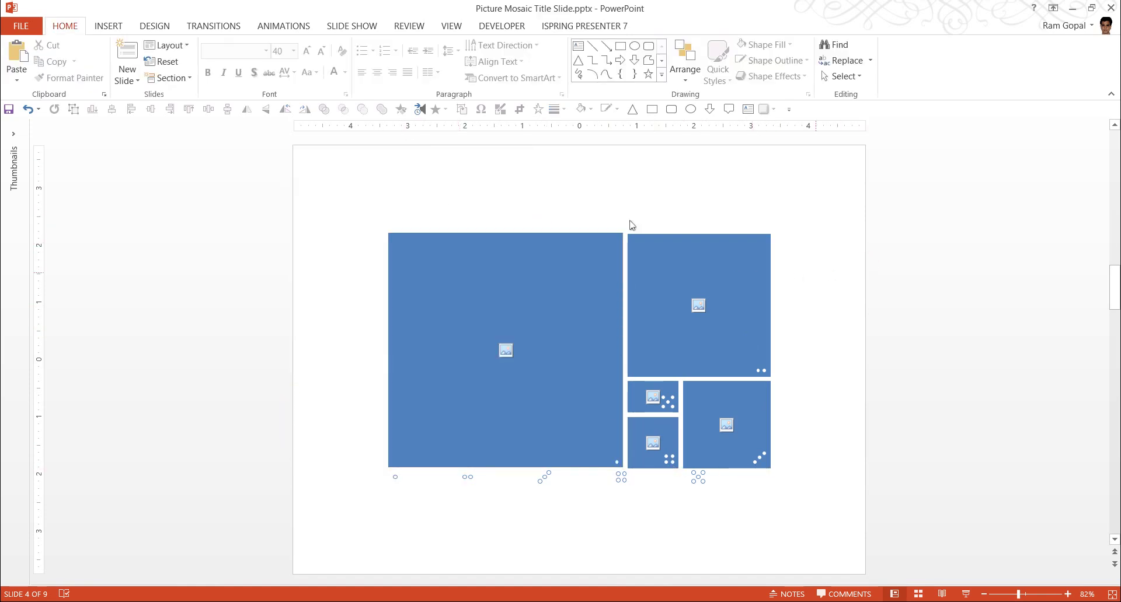
left_click_drag(615, 238, 520, 149)
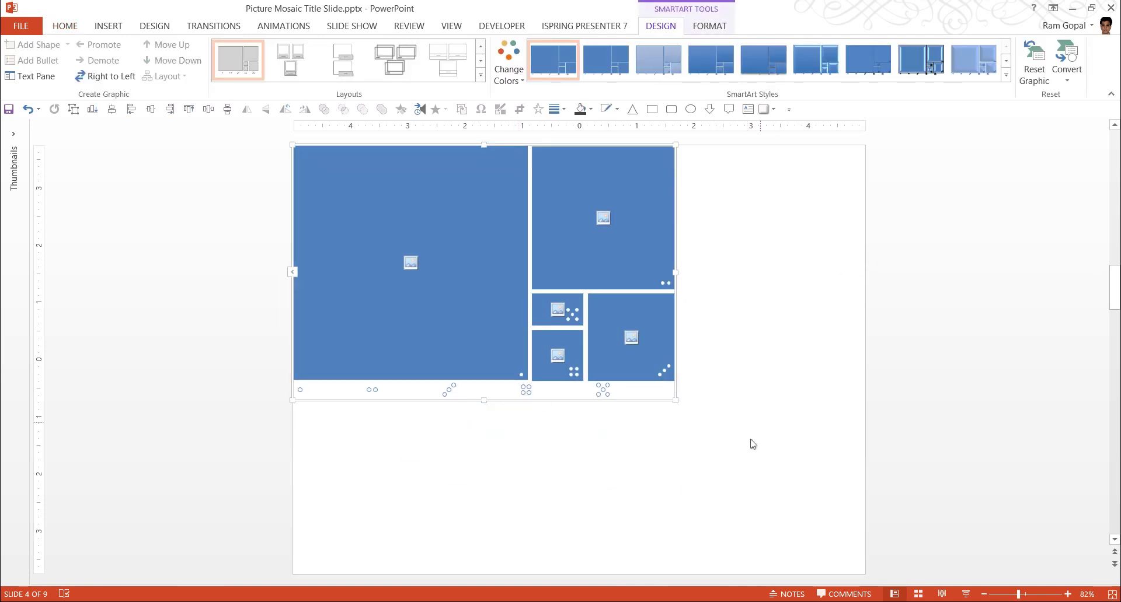
left_click_drag(675, 399, 866, 526)
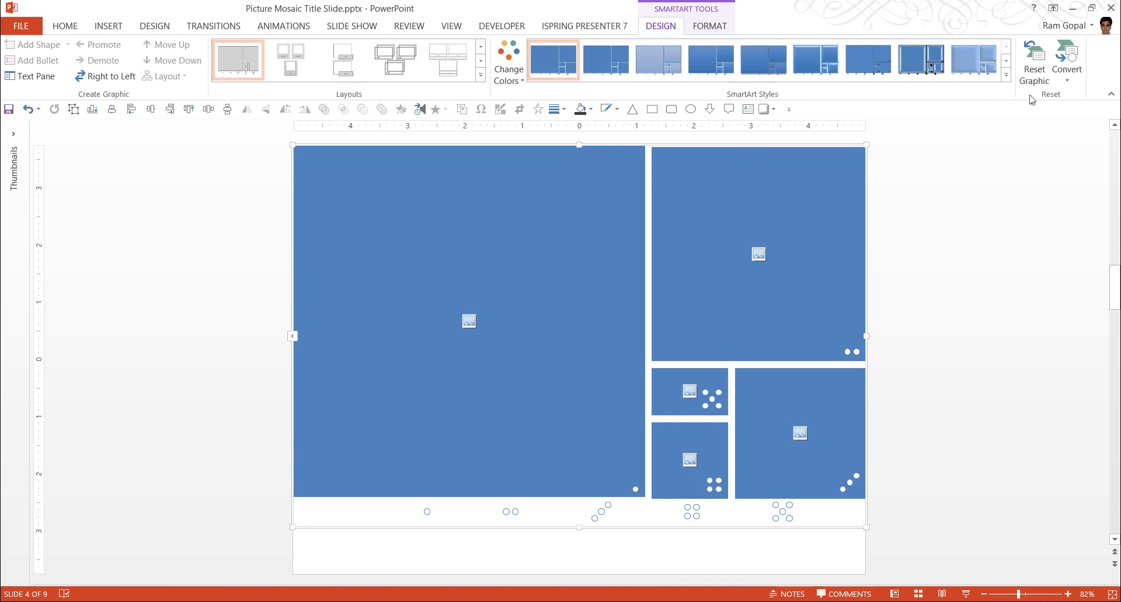
- Convert the SmartArt graphic to shapes and ungroup them into individual objects
left_click(1066, 65)
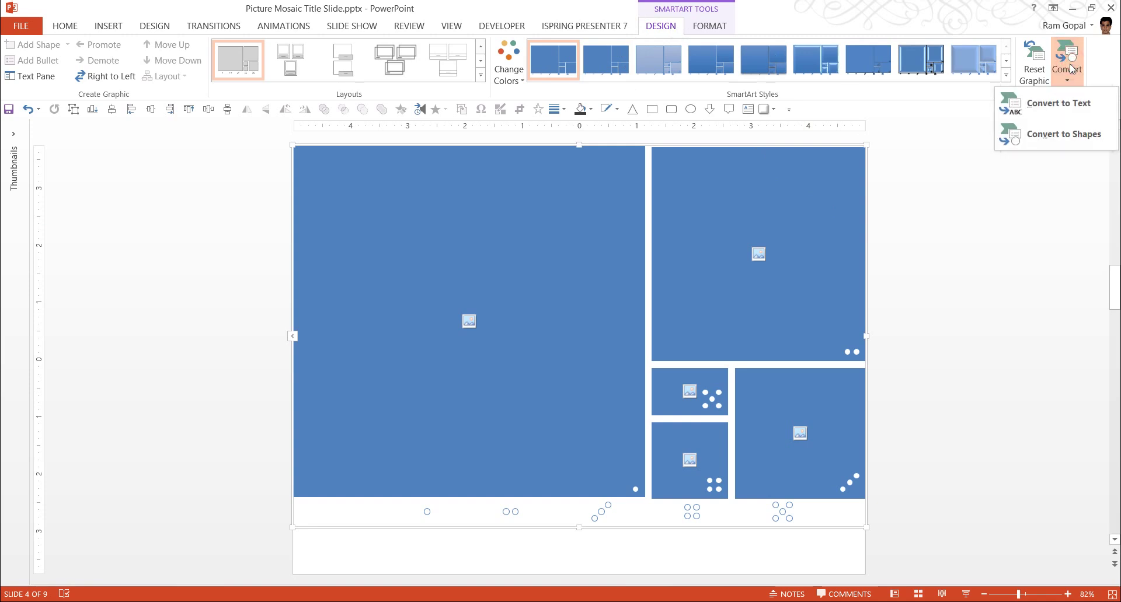
left_click(1082, 144)
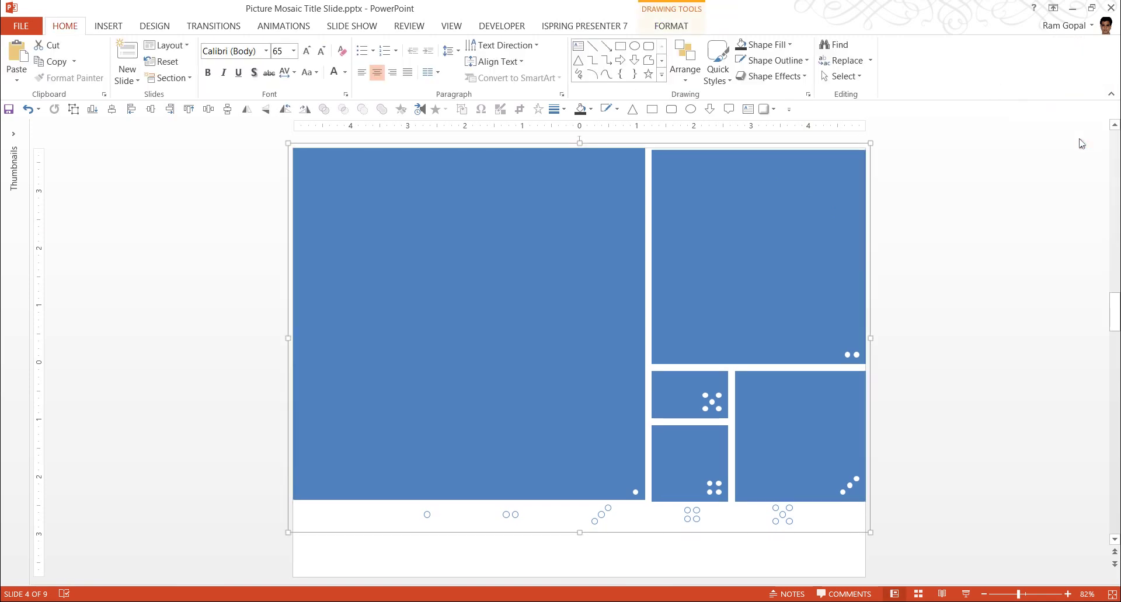
right_click(741, 272)
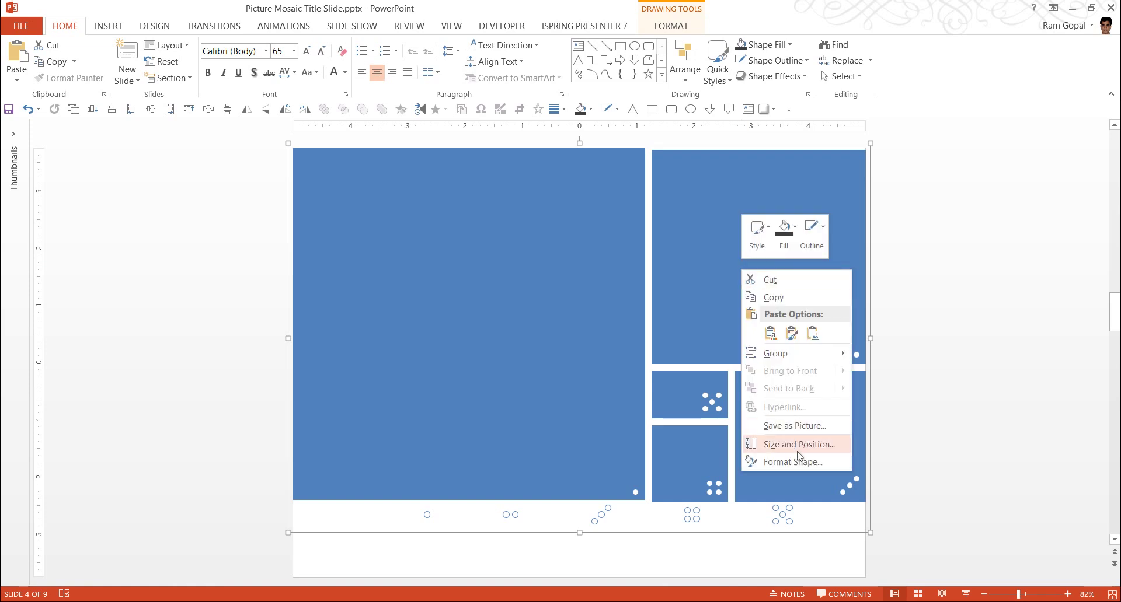
mouse_move(841, 354)
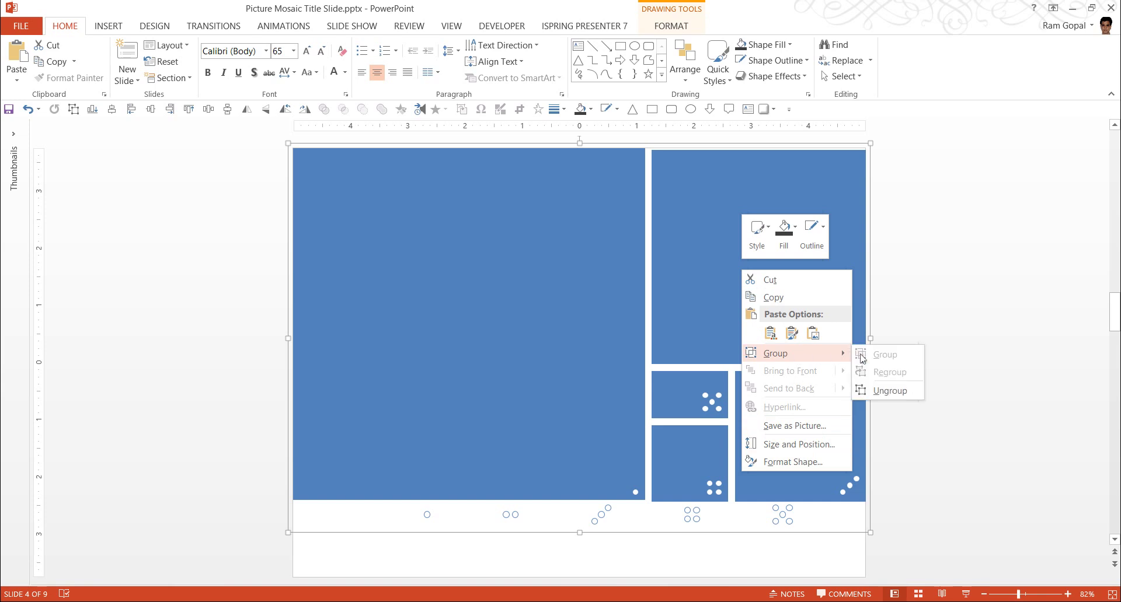
left_click(893, 390)
left_click(940, 502)
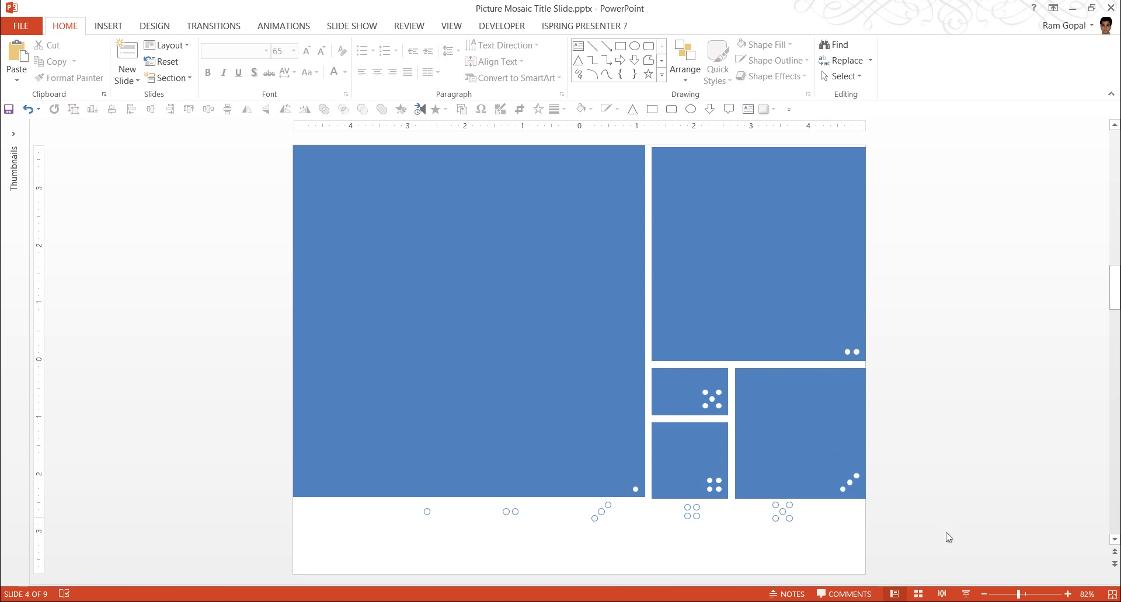
- Delete the row of caption text boxes and small circles beneath the picture tiles
left_click_drag(942, 547, 300, 482)
left_click_drag(891, 540, 337, 501)
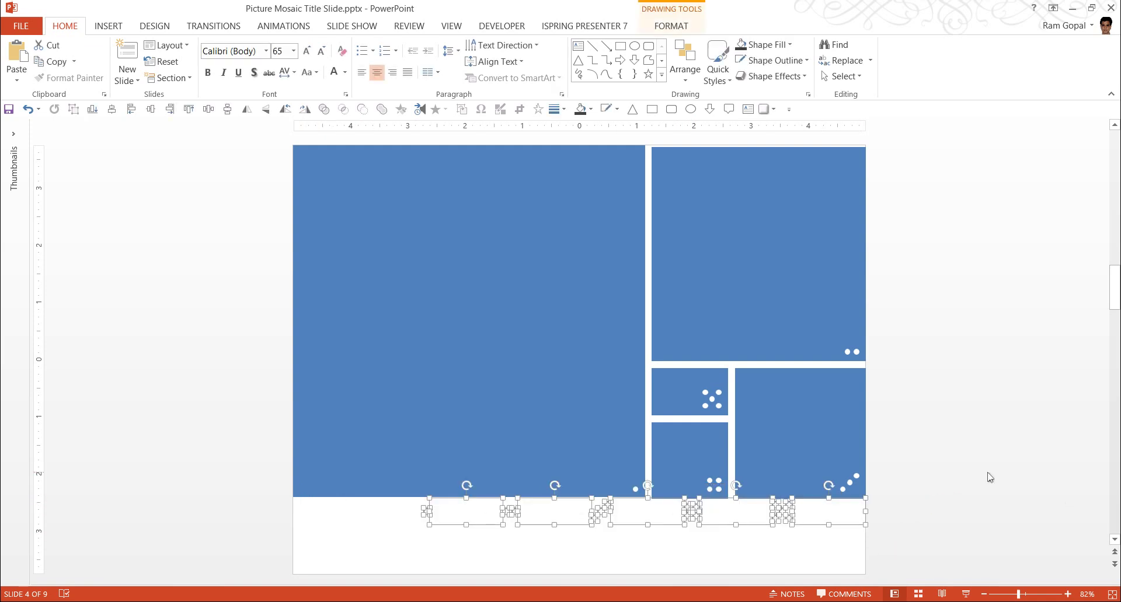
left_click(989, 477)
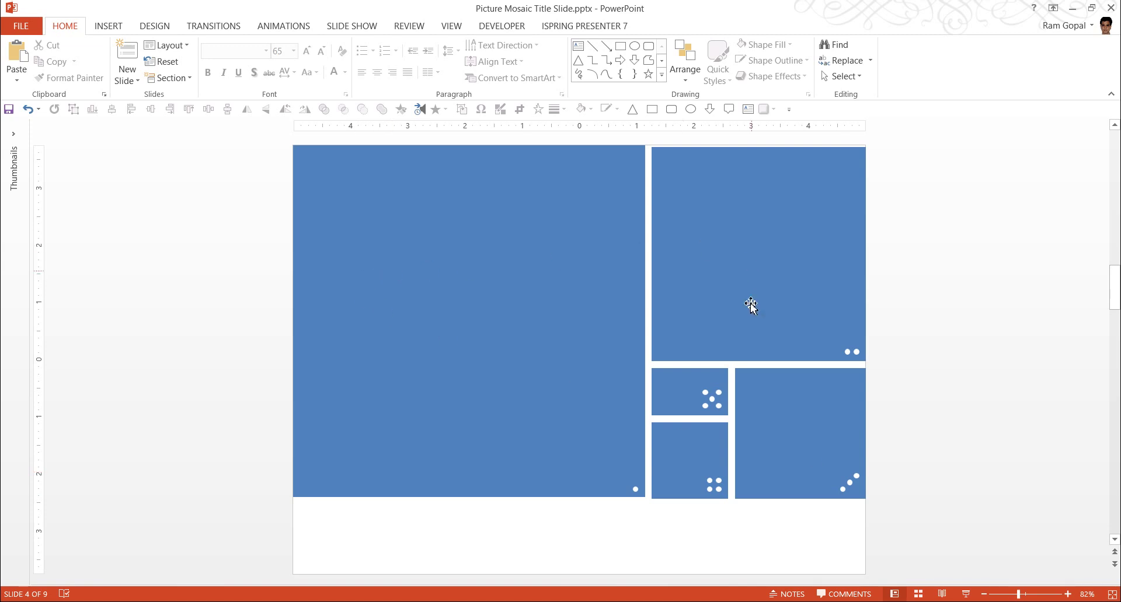
- Fill the largest square tile with the truck picture "concept _65_.JPG" from the Pictures folder
left_click(514, 309)
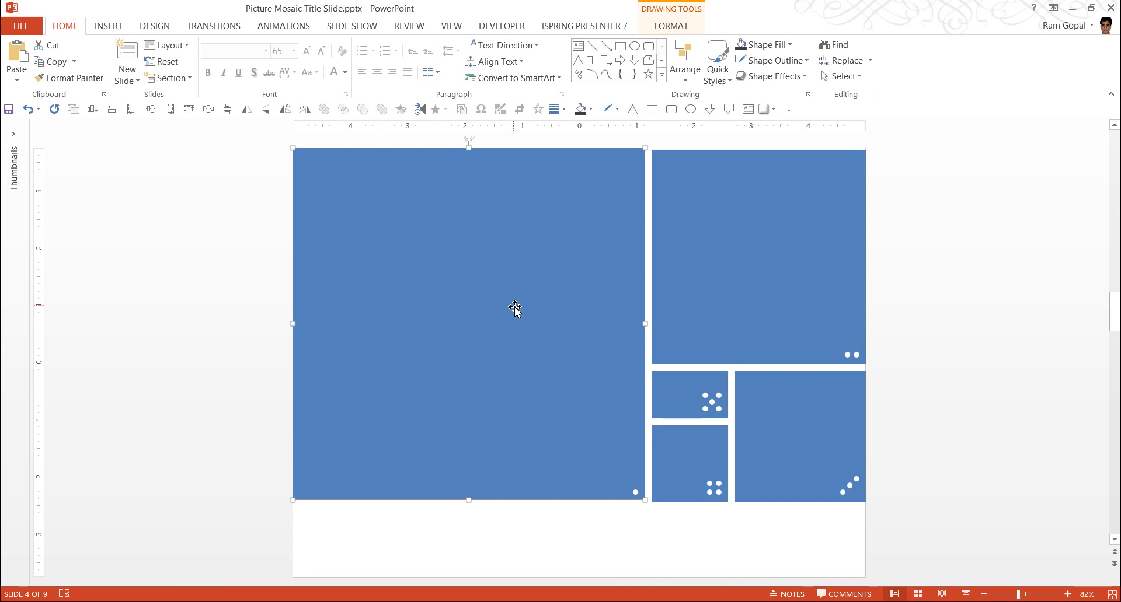
right_click(514, 310)
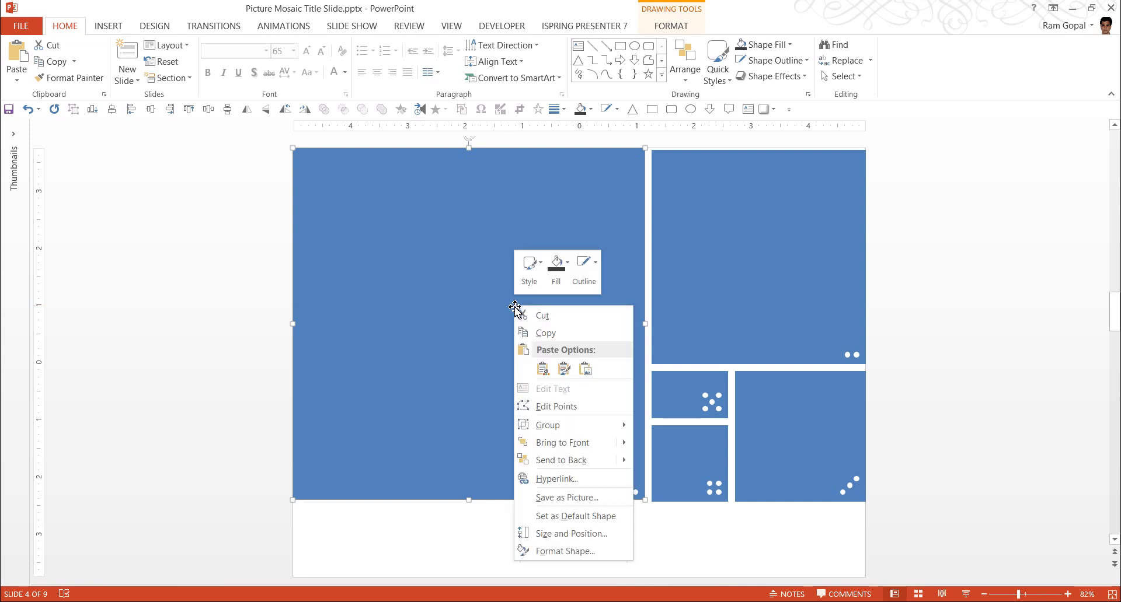
left_click(583, 551)
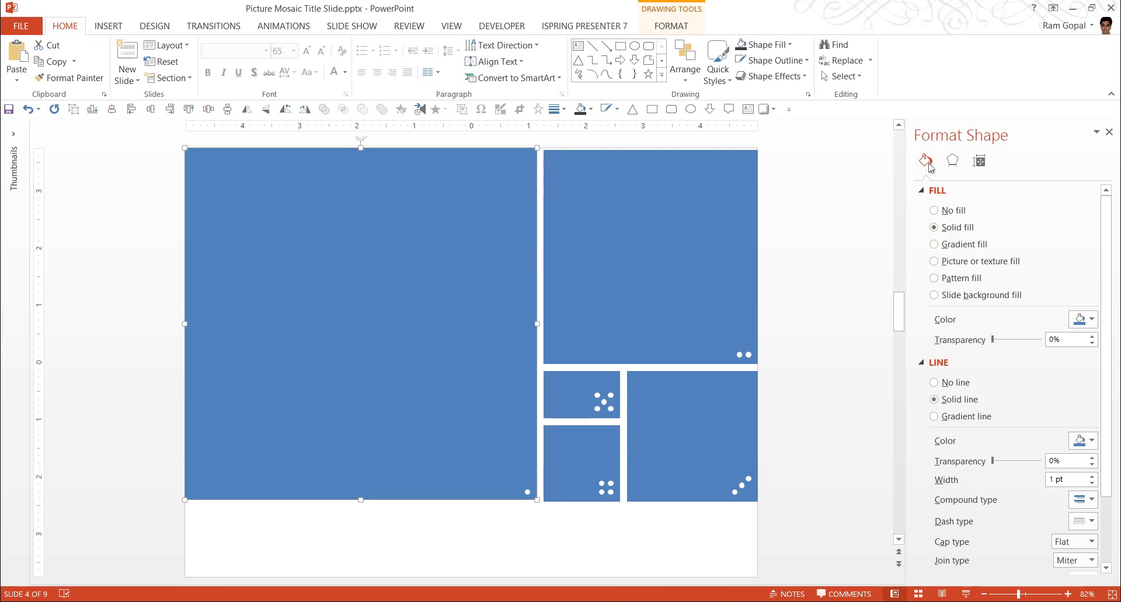
left_click(954, 264)
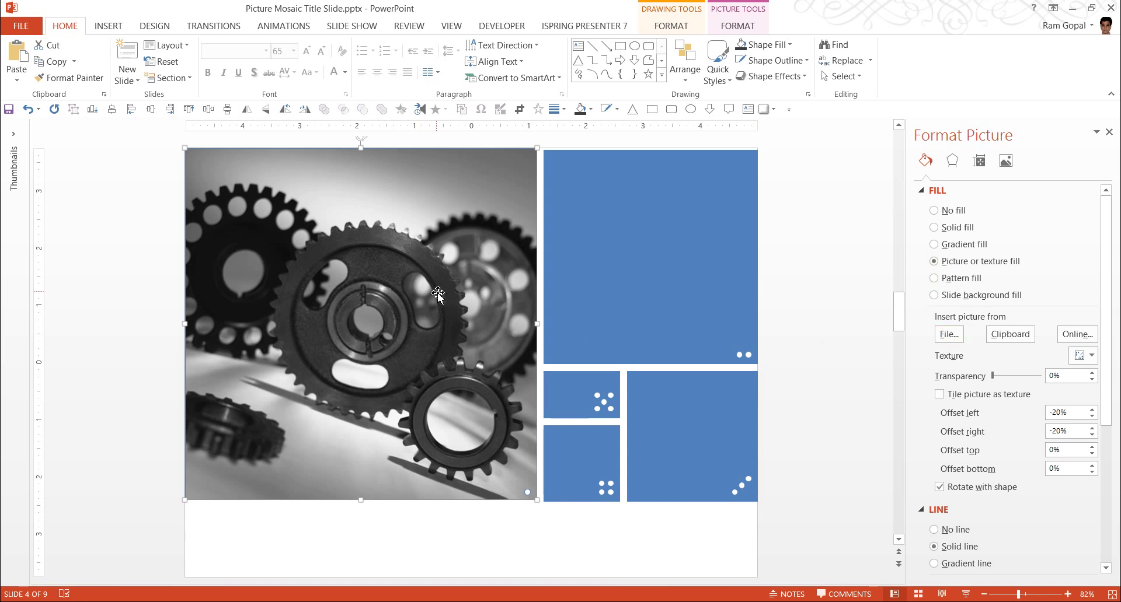
left_click(946, 335)
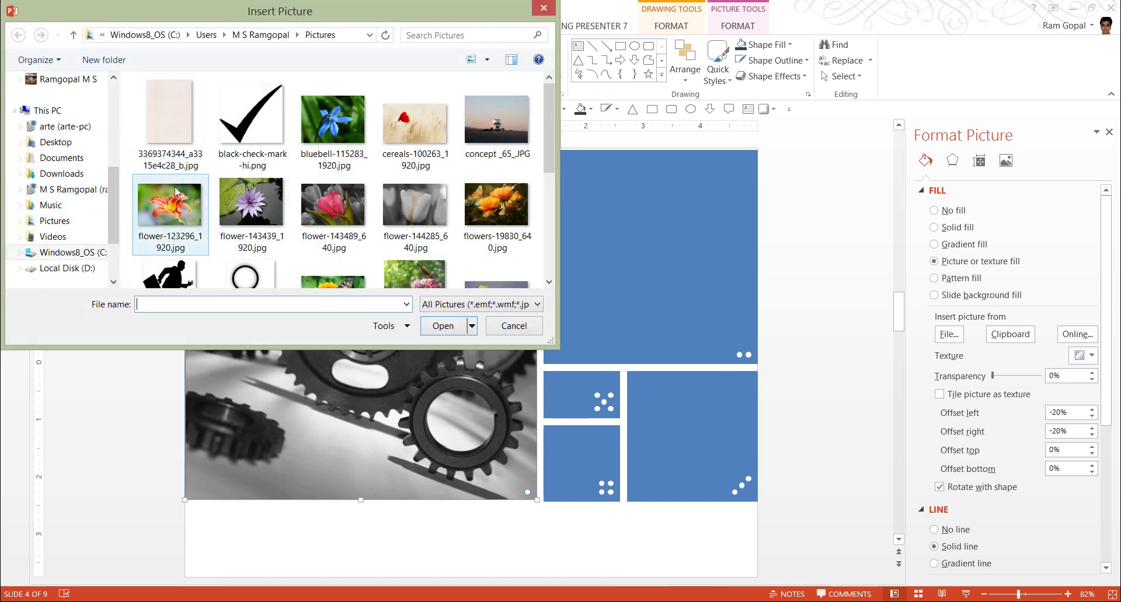
left_click(505, 114)
left_click(456, 328)
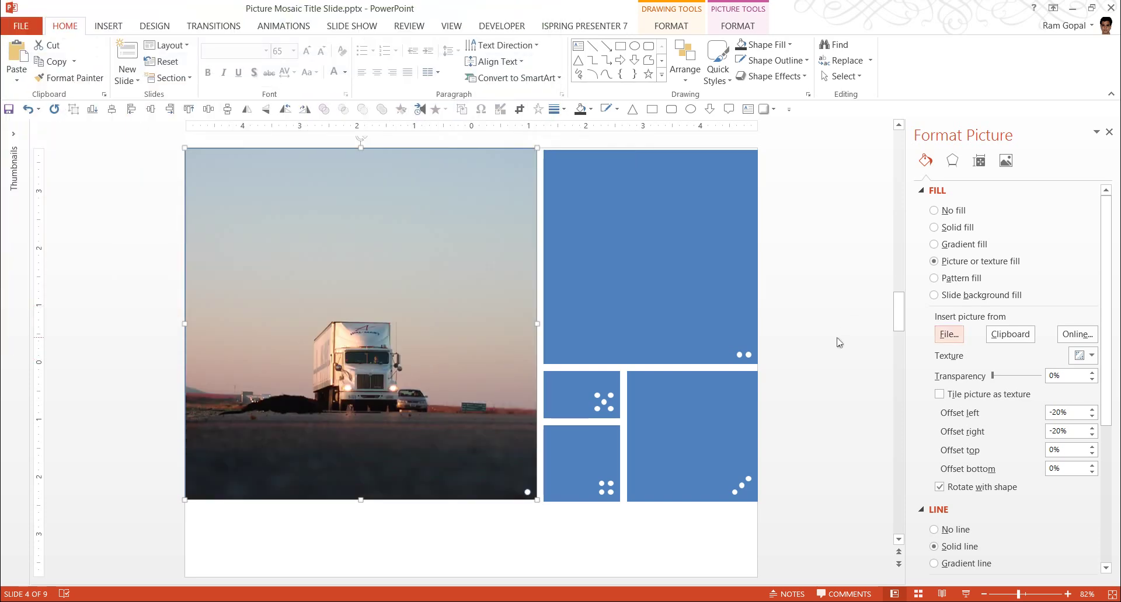
key("Escape")
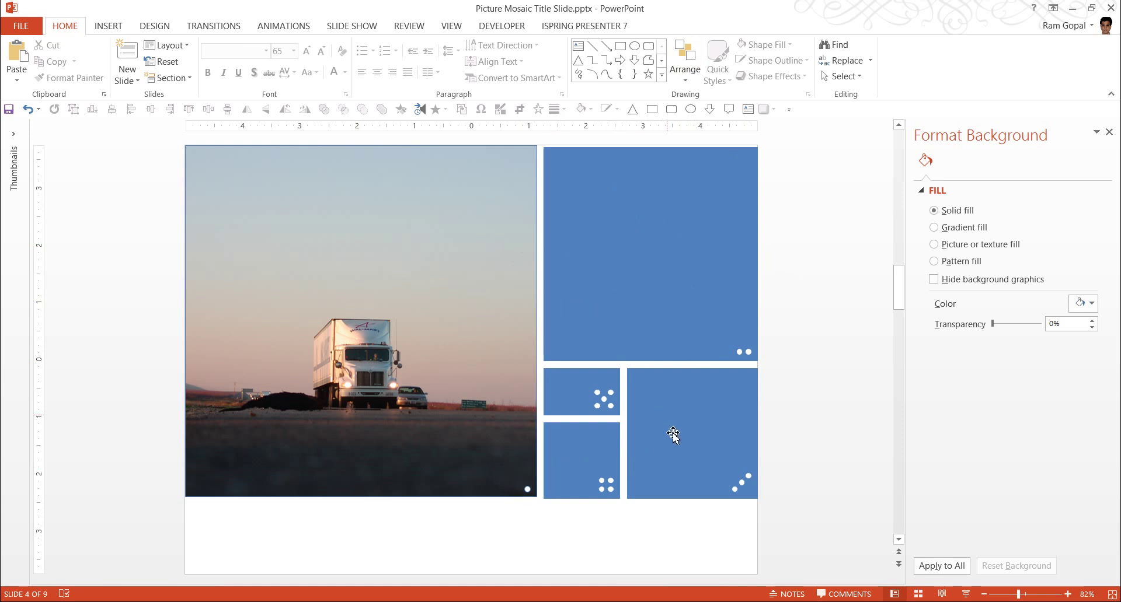
- Draw a full-width rectangle in the empty strip below the tiles, leaving a narrow white gap above it
left_click(621, 49)
left_click(662, 77)
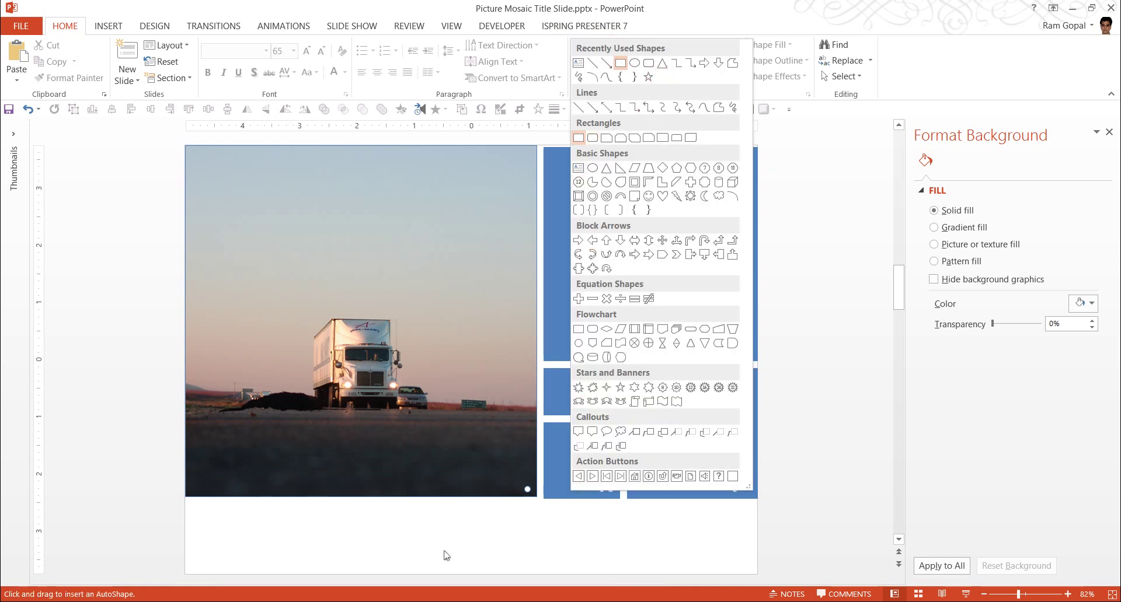
left_click(577, 138)
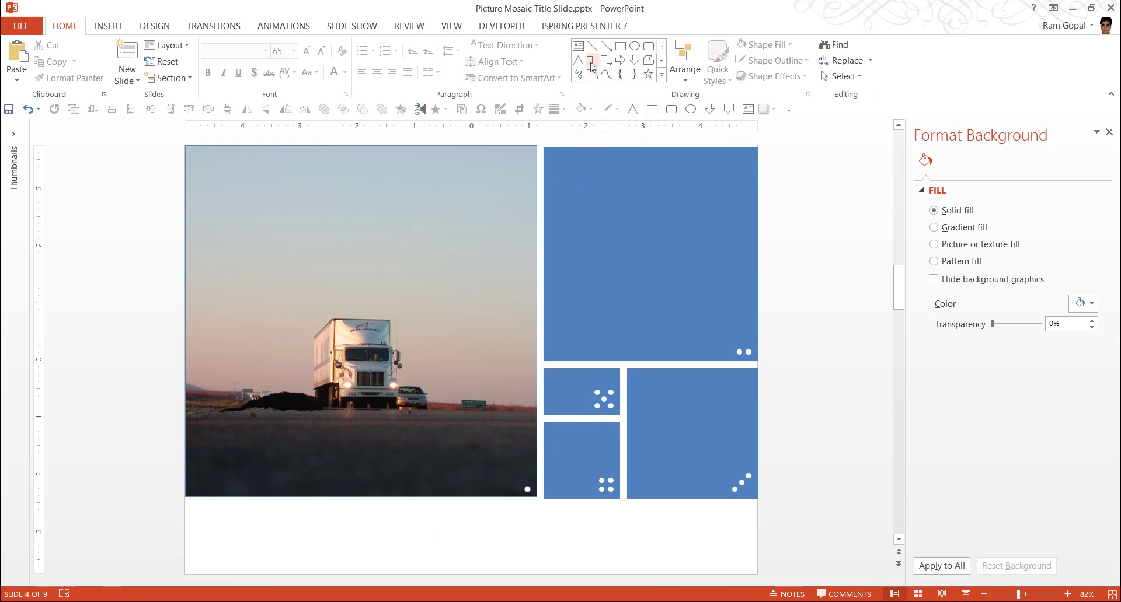
left_click(661, 77)
left_click(579, 138)
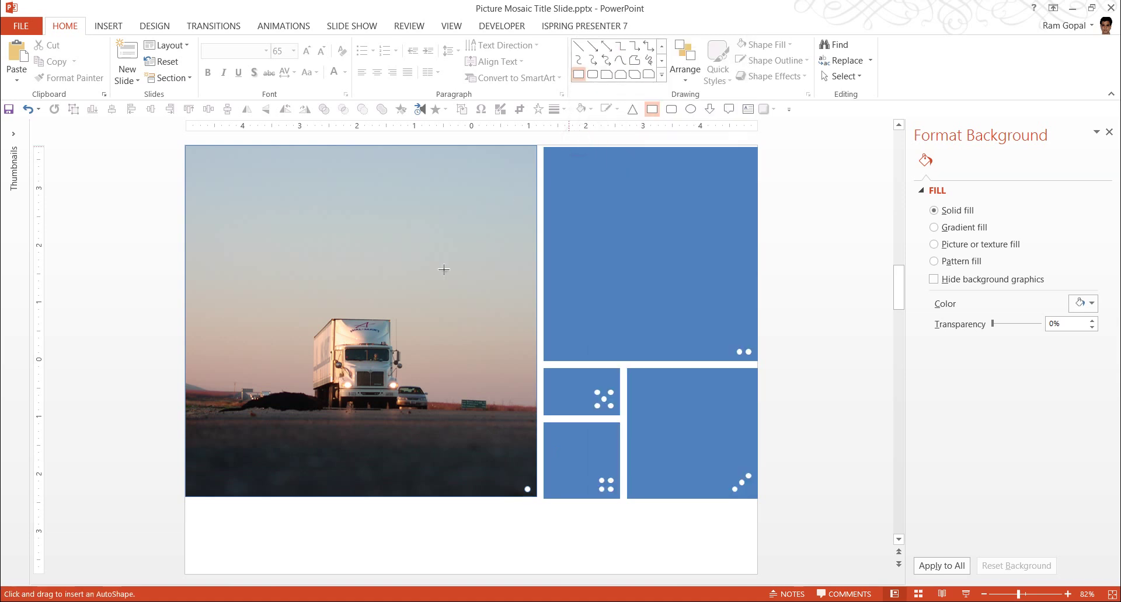
left_click_drag(187, 503, 757, 575)
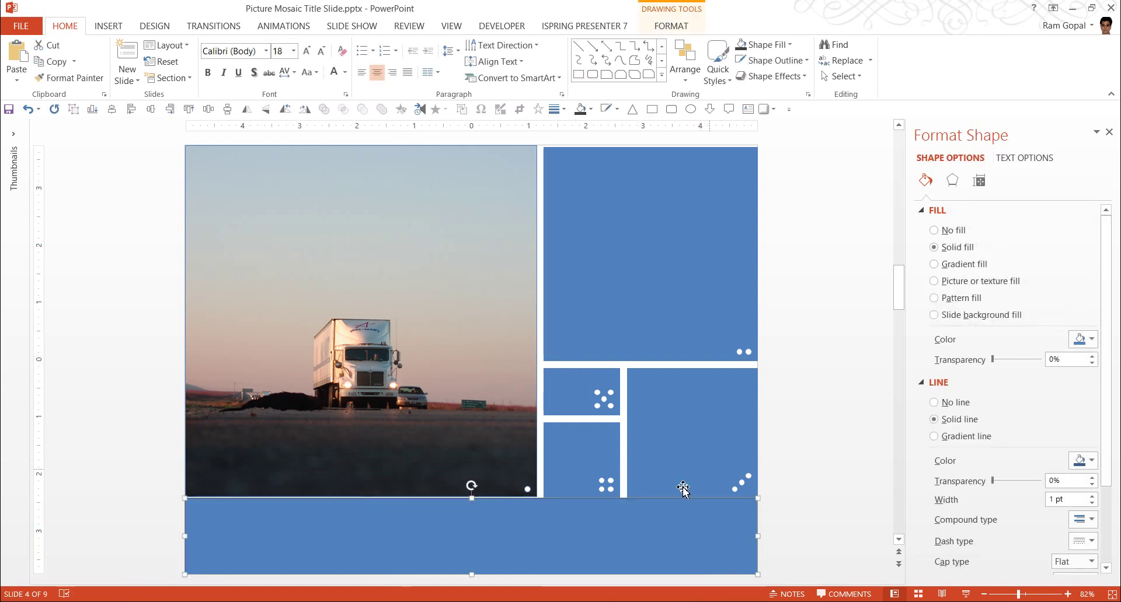
left_click_drag(471, 498, 472, 504)
left_click(800, 457)
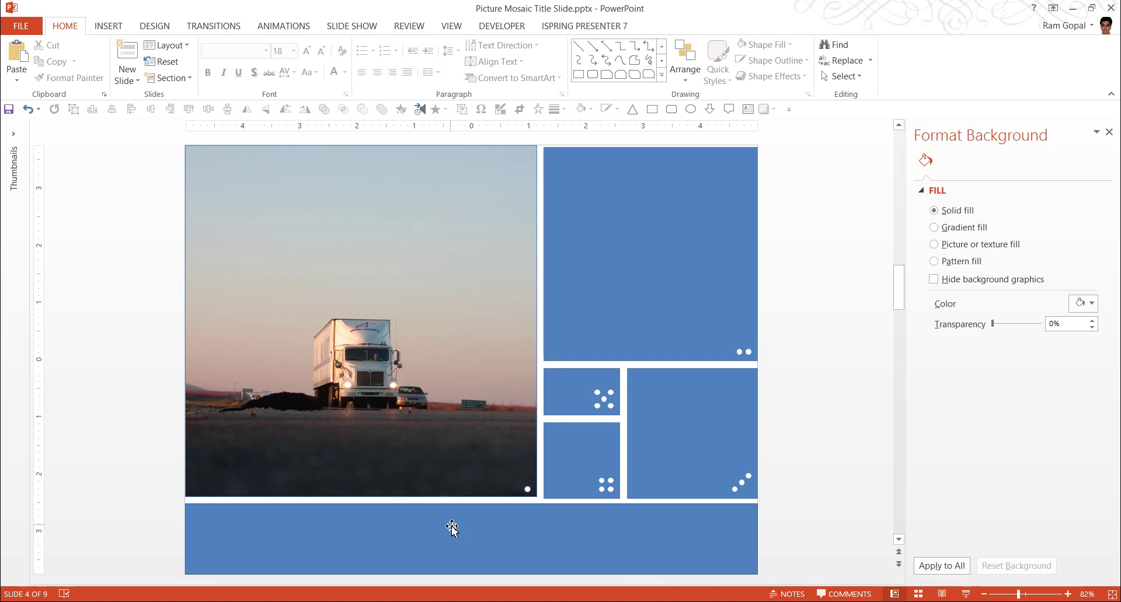
- Fill the rectangle below the tiles with the pinkish sky colour sampled from the truck picture using the Eyedropper, and remove its outline
left_click(392, 531)
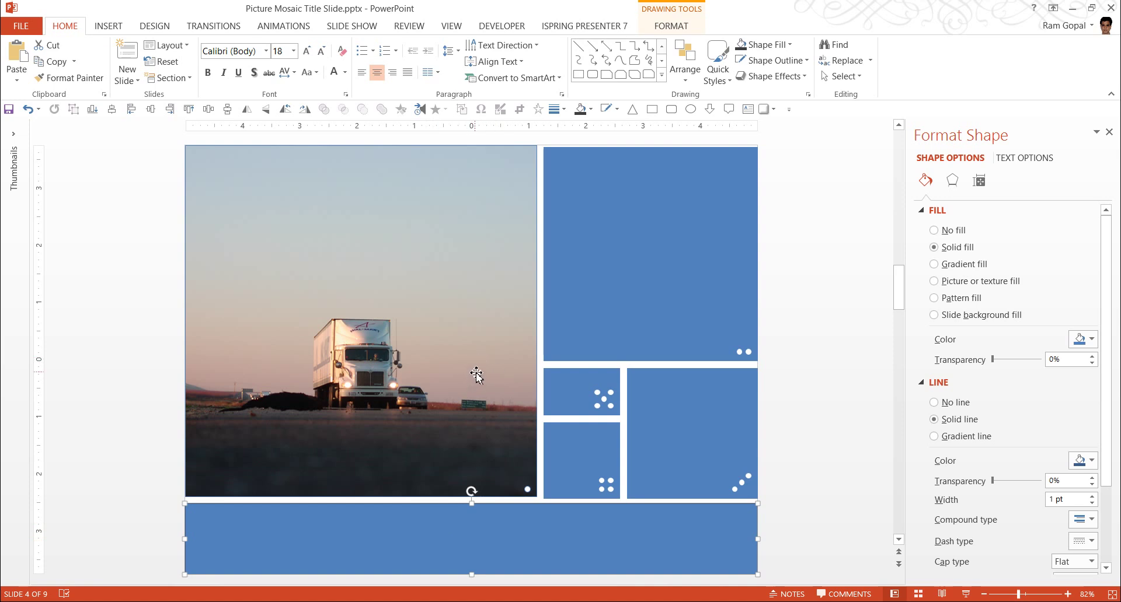
left_click(791, 46)
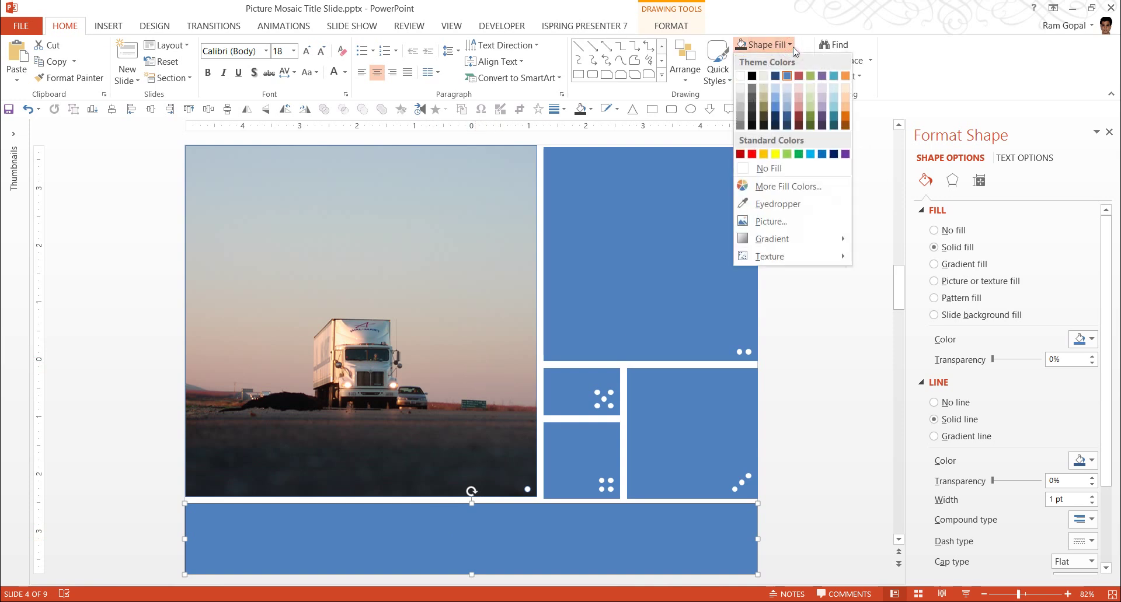
left_click(776, 204)
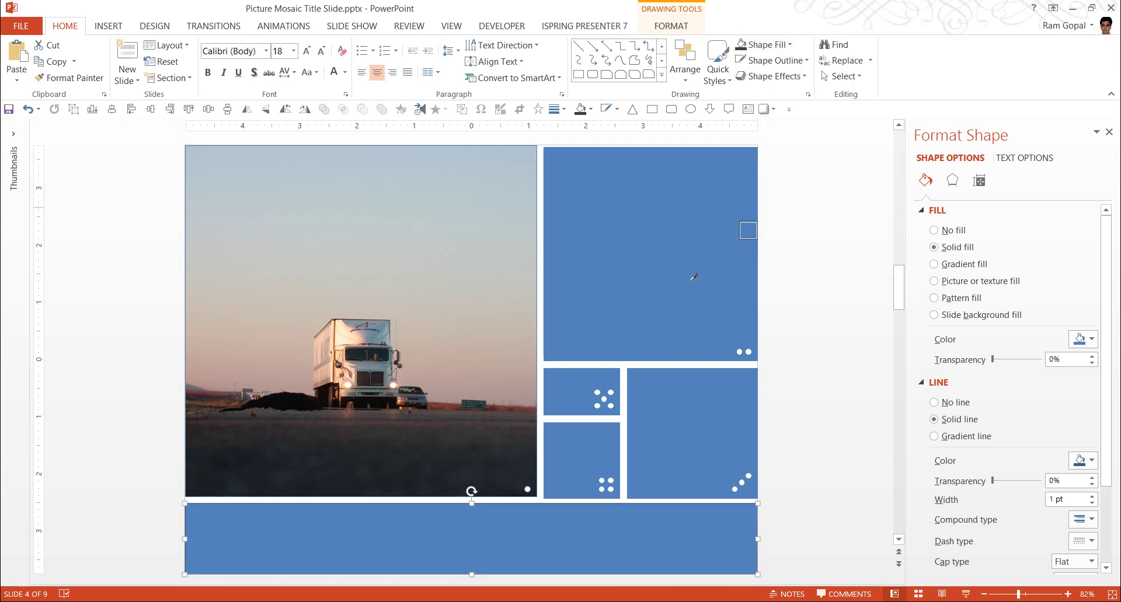
left_click(450, 367)
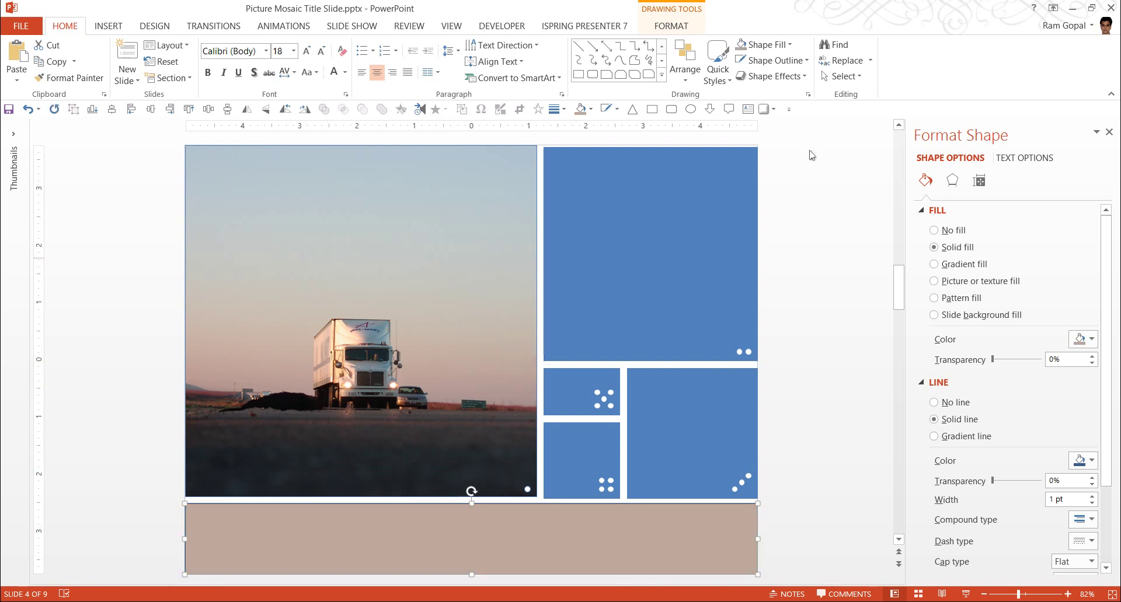
left_click(770, 60)
left_click(784, 212)
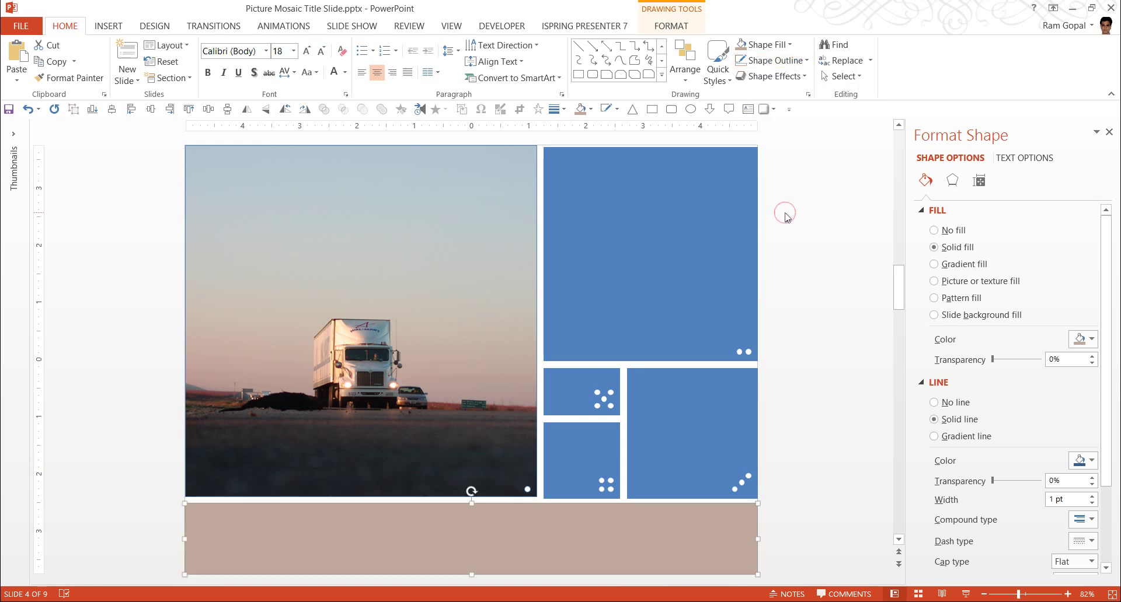
left_click(823, 305)
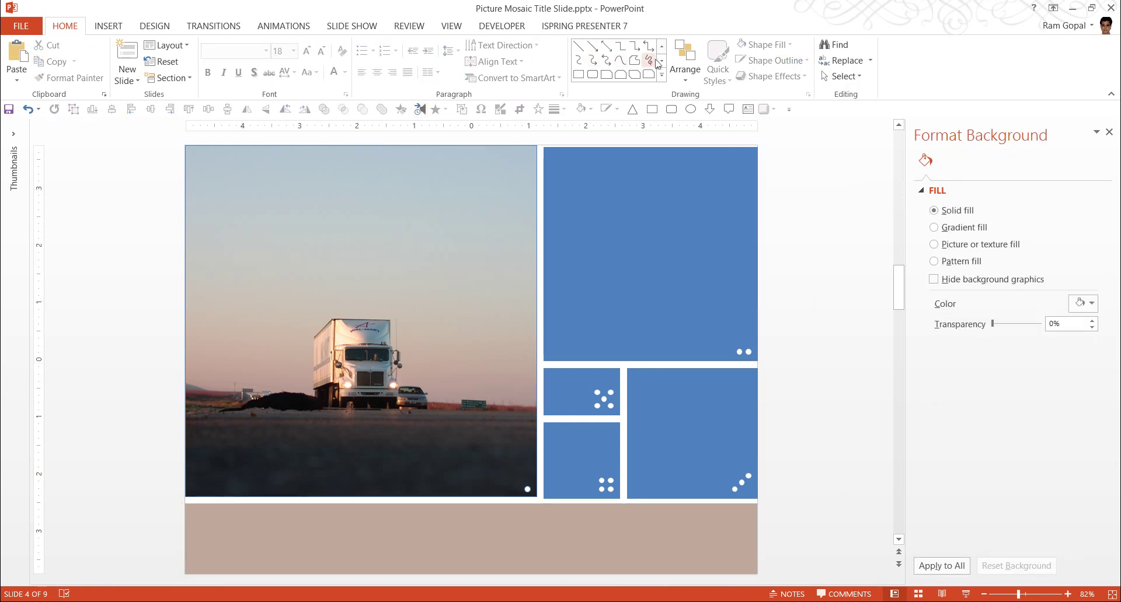
- Switch the slide to the Title Only layout and enter "Title of the Presentation" as its title
left_click(662, 74)
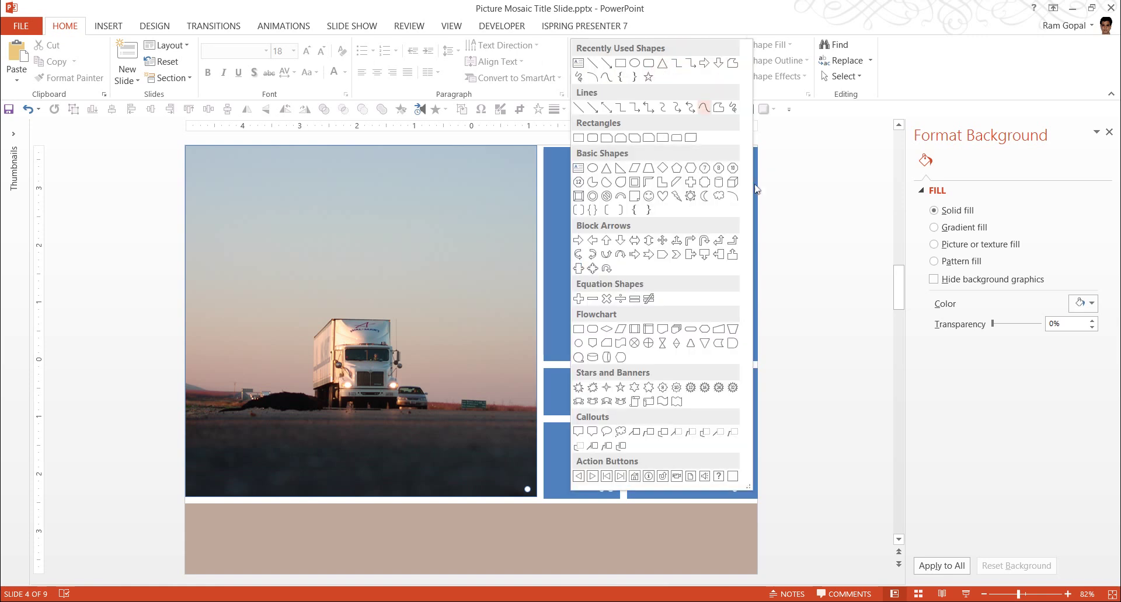
left_click(793, 194)
right_click(797, 225)
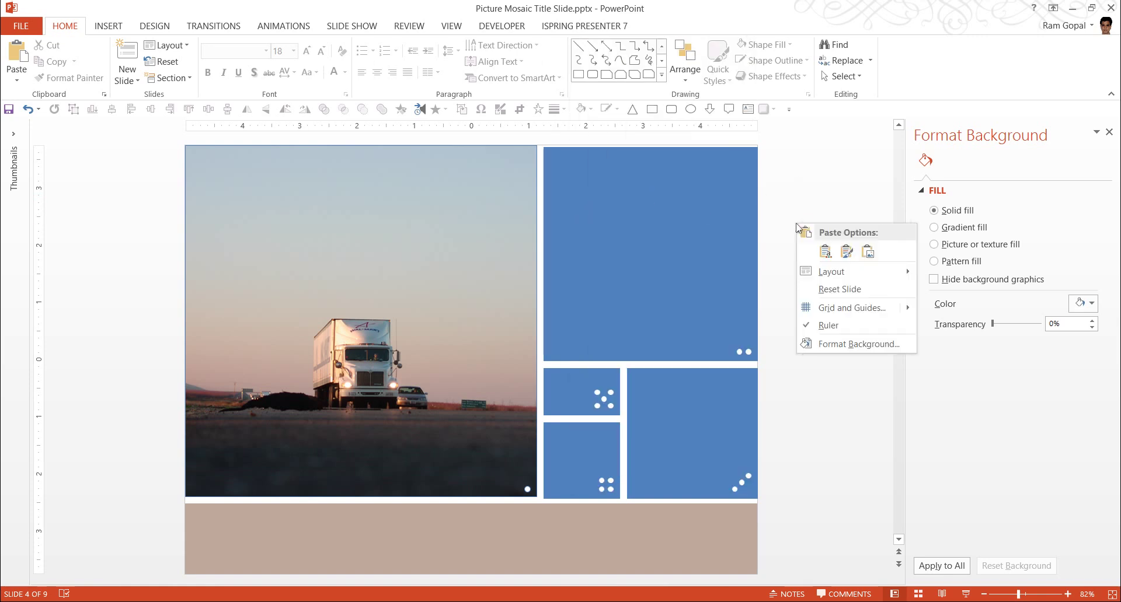
mouse_move(832, 272)
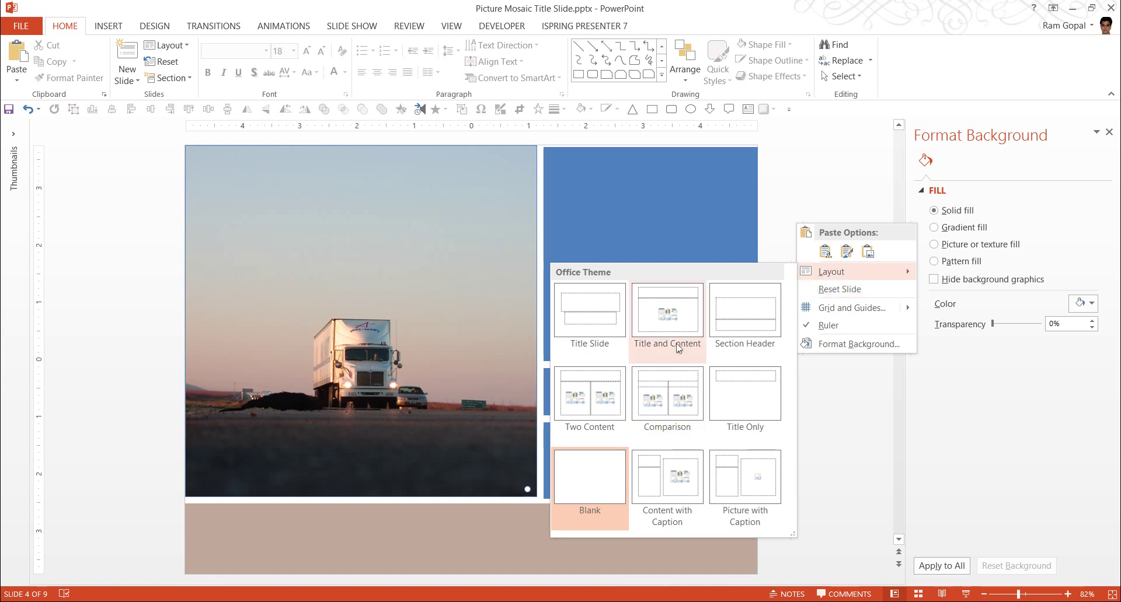
left_click(745, 392)
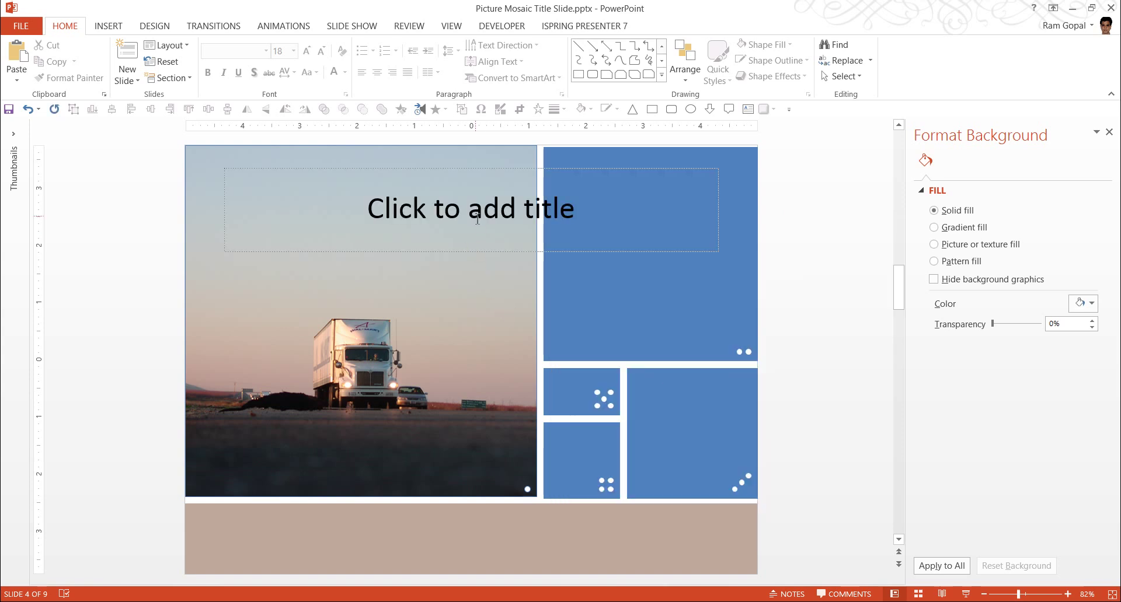
left_click(475, 214)
type("Title of the Presentation")
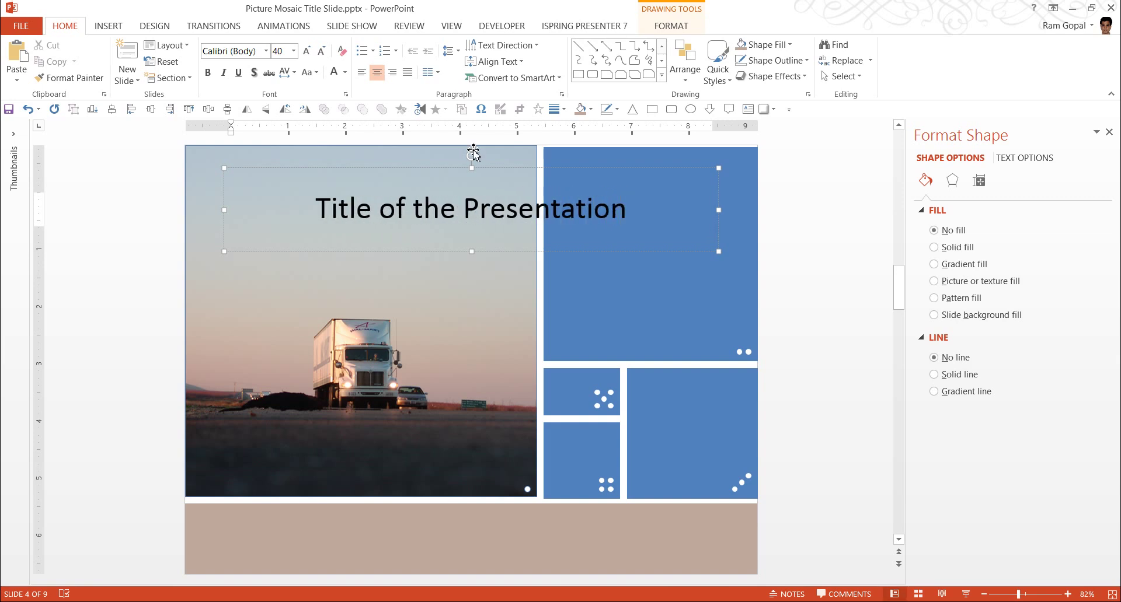
- Set the title's font to Franklin Gothic Medium Cond
left_click(488, 173)
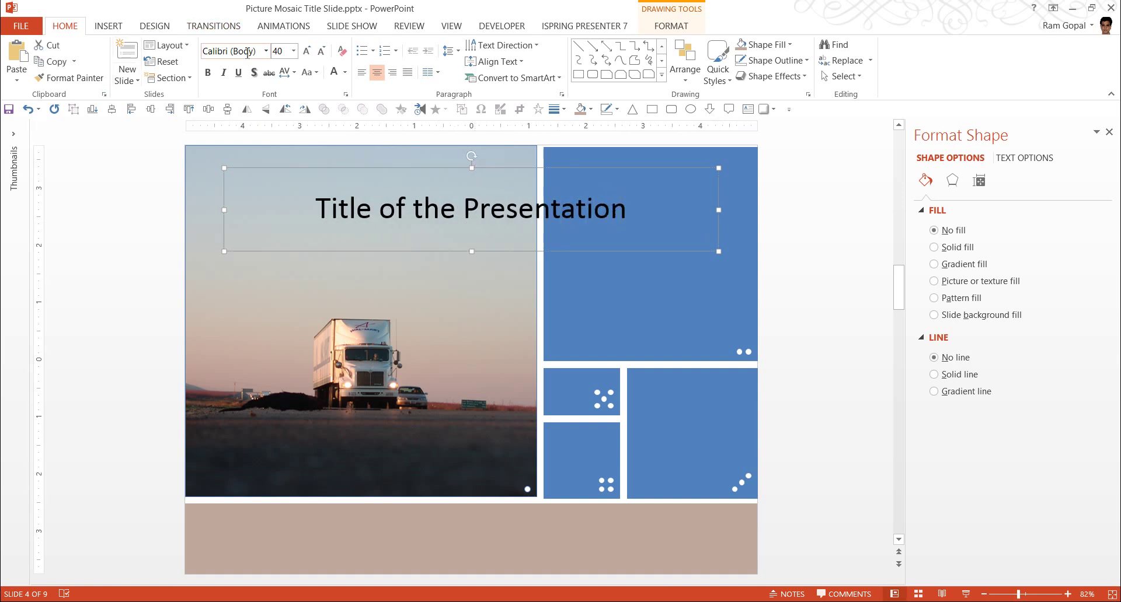
left_click(265, 51)
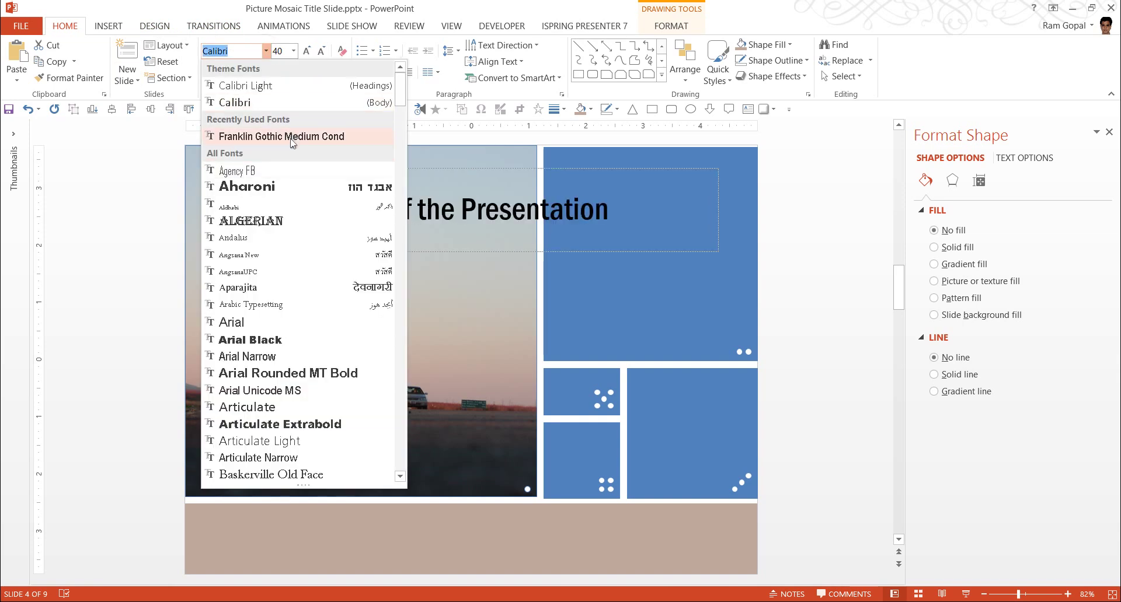
left_click(293, 139)
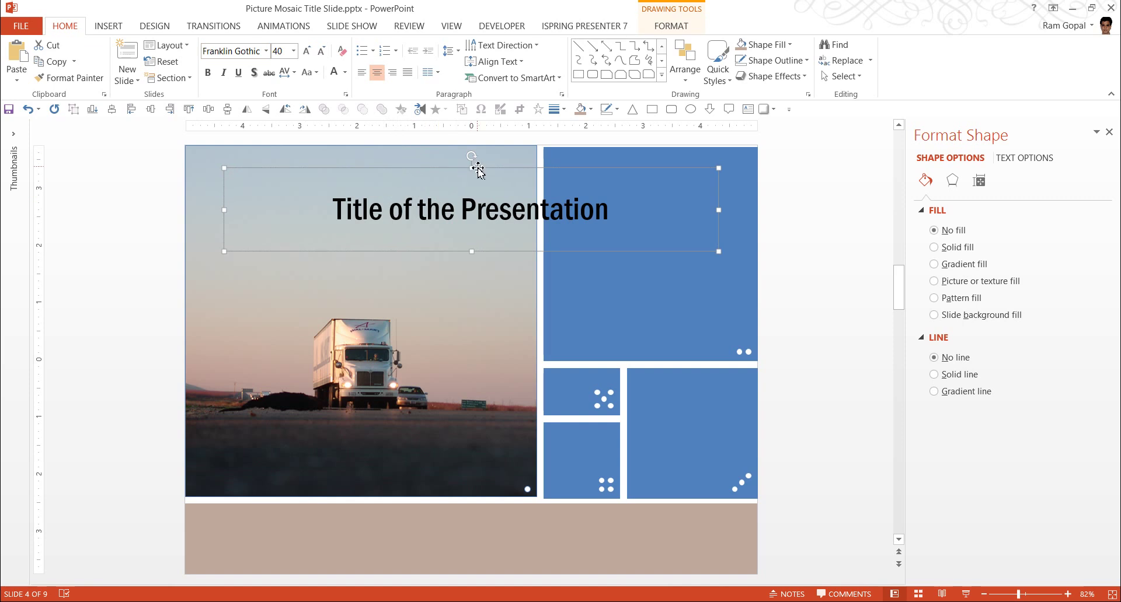
- Move the title onto the pinkish strip, left-align its text, and shrink its box to fit the strip's height and the title's width
left_click_drag(477, 170, 463, 492)
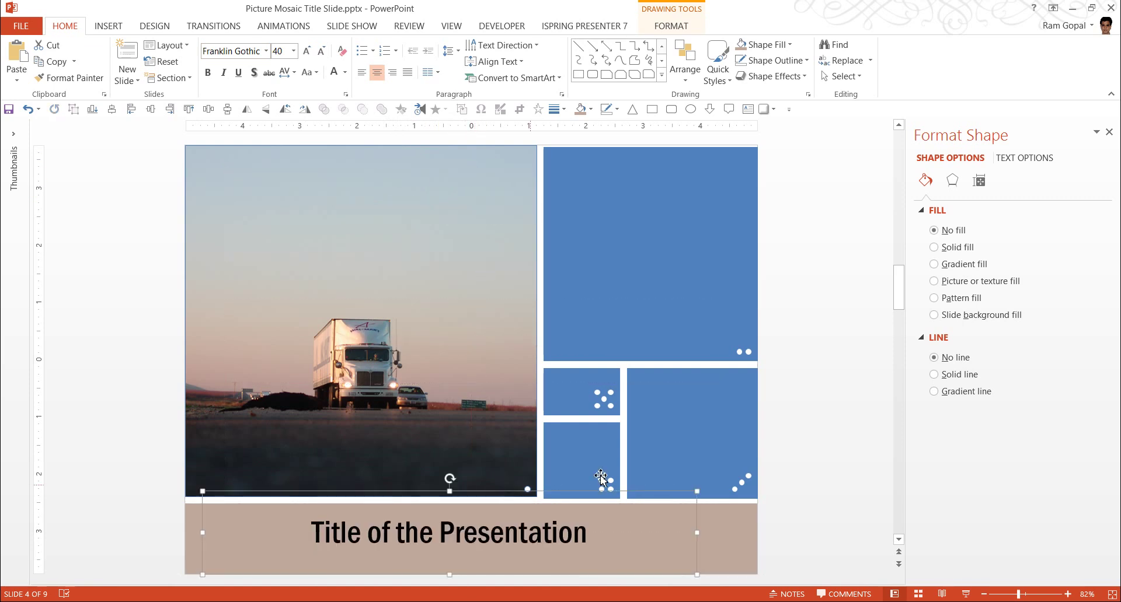
left_click(362, 73)
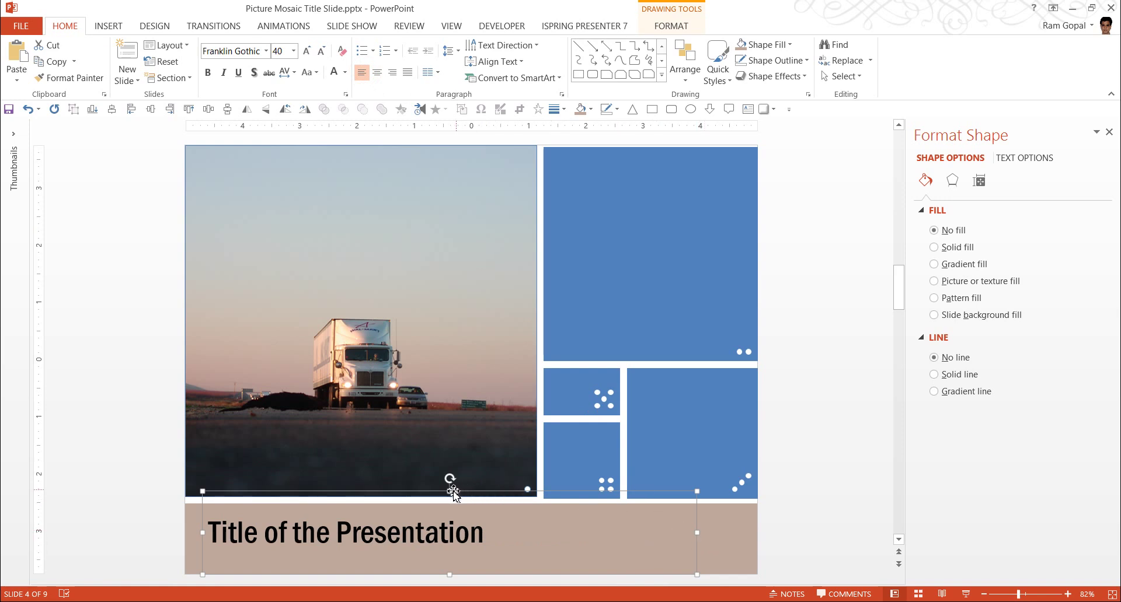
left_click_drag(450, 491, 451, 505)
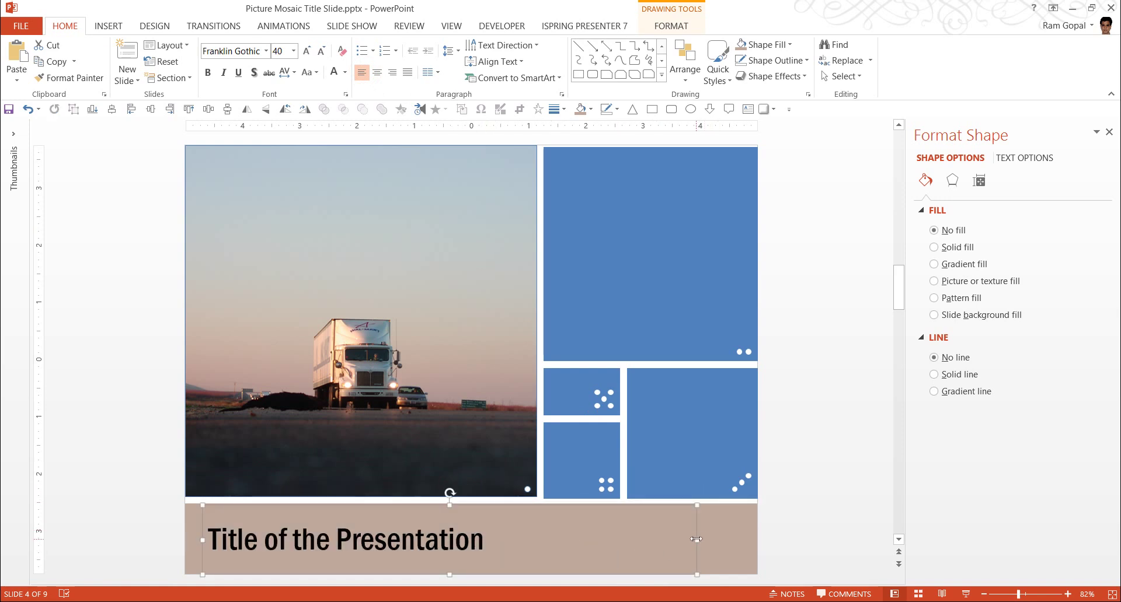
left_click_drag(696, 540, 530, 541)
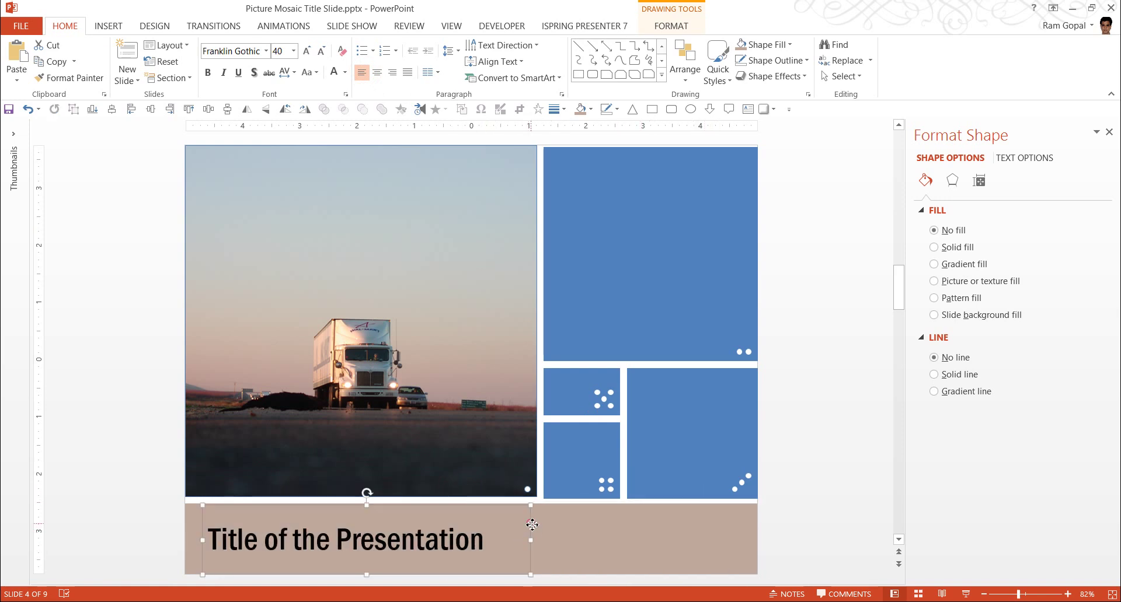
left_click(785, 473)
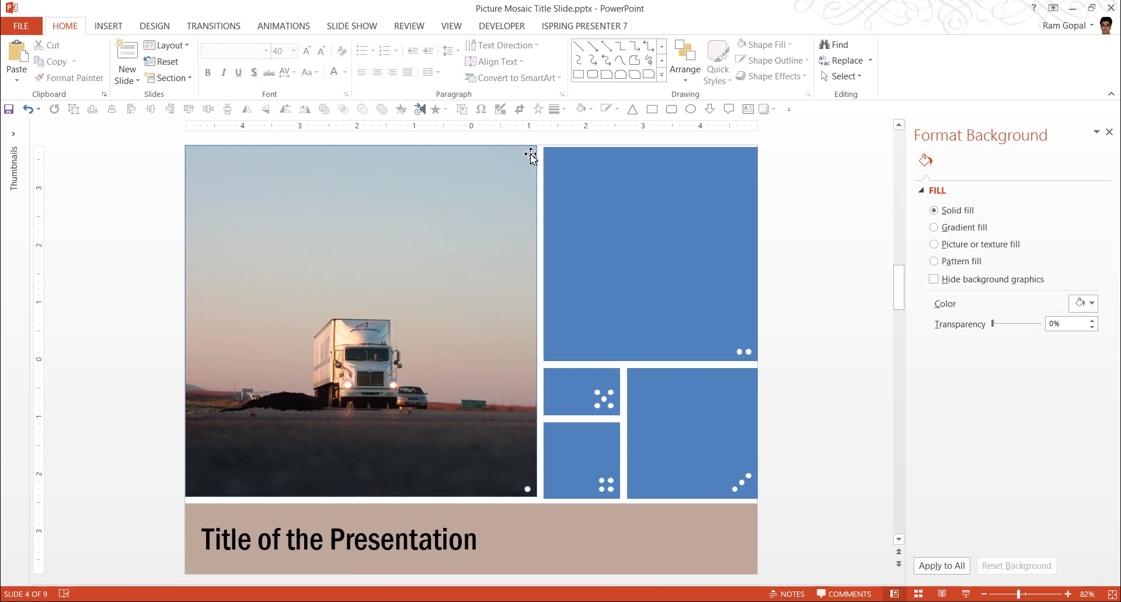
- Add a text box reading "Name of the Presenter" at the right end of the pinkish strip and place a duplicate above it
left_click(661, 75)
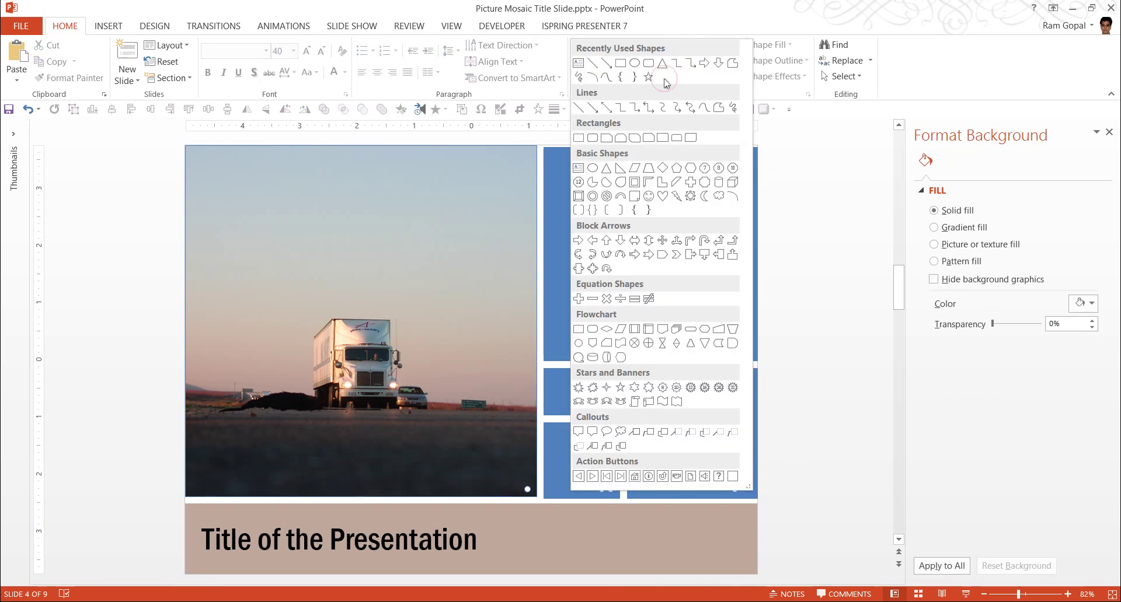
left_click(580, 64)
left_click(89, 257)
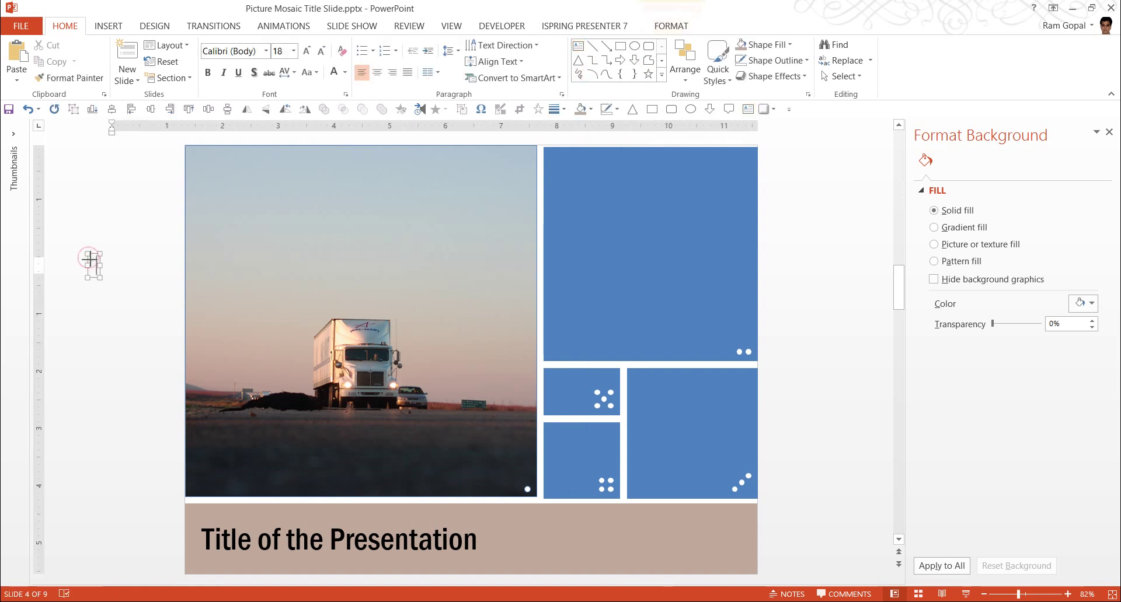
type("Name of the")
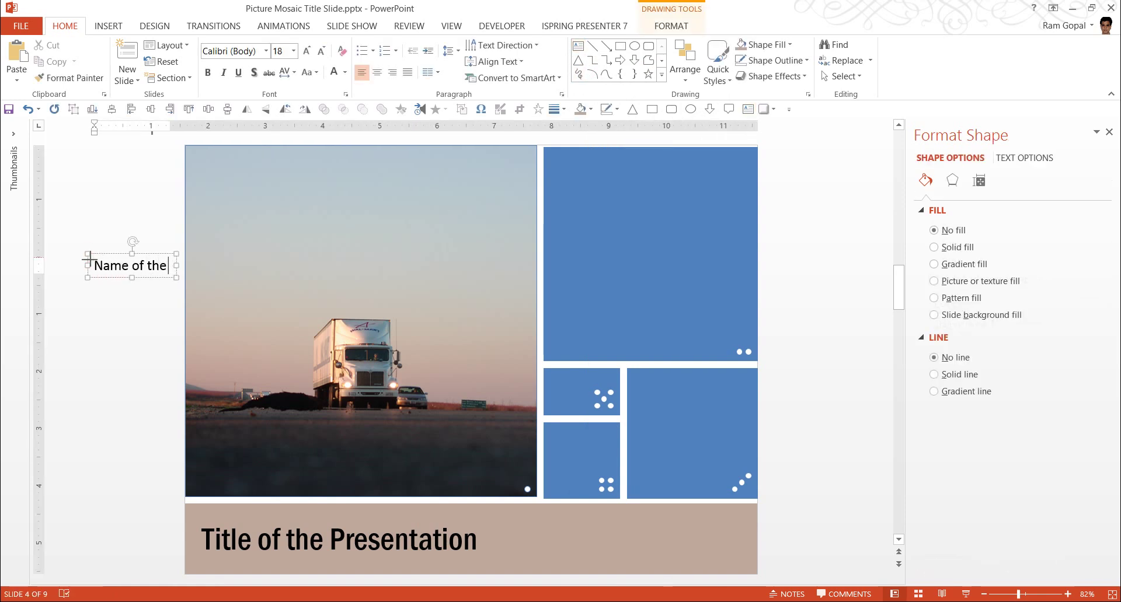
type(" Presenter")
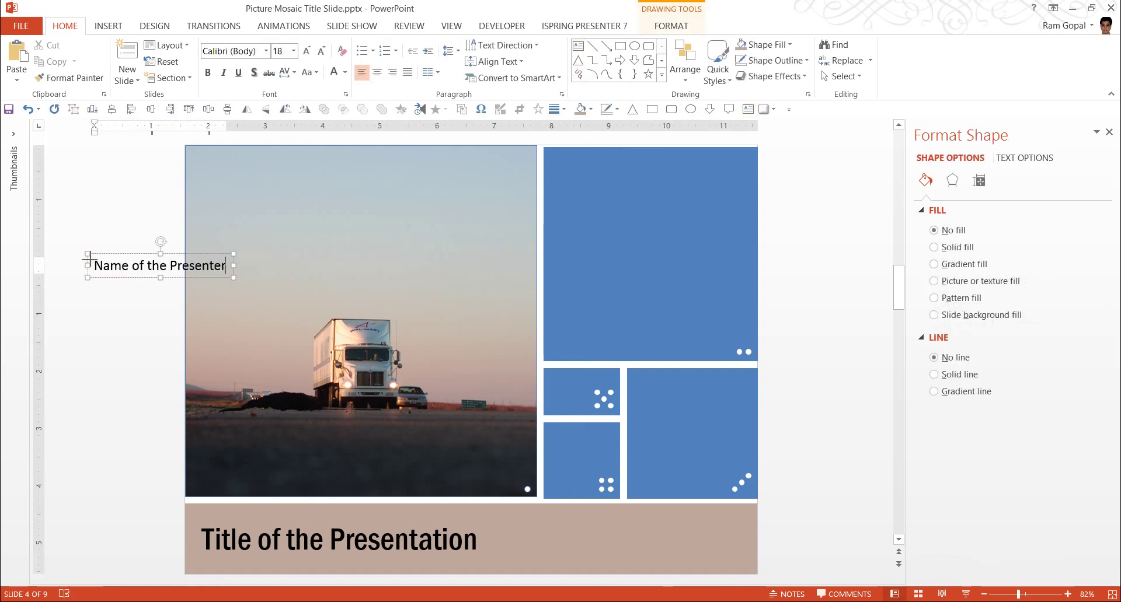
left_click_drag(111, 253, 788, 312)
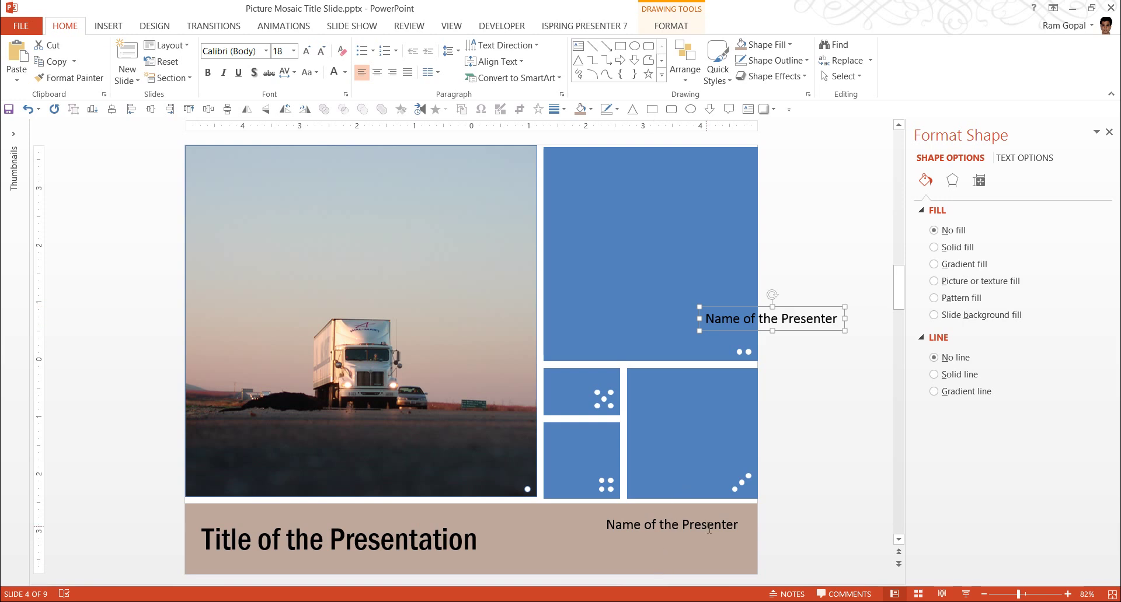
- Replace the duplicate text box's wording with "07Jun2014" and place it directly beneath the presenter line on the strip
triple_click(797, 324)
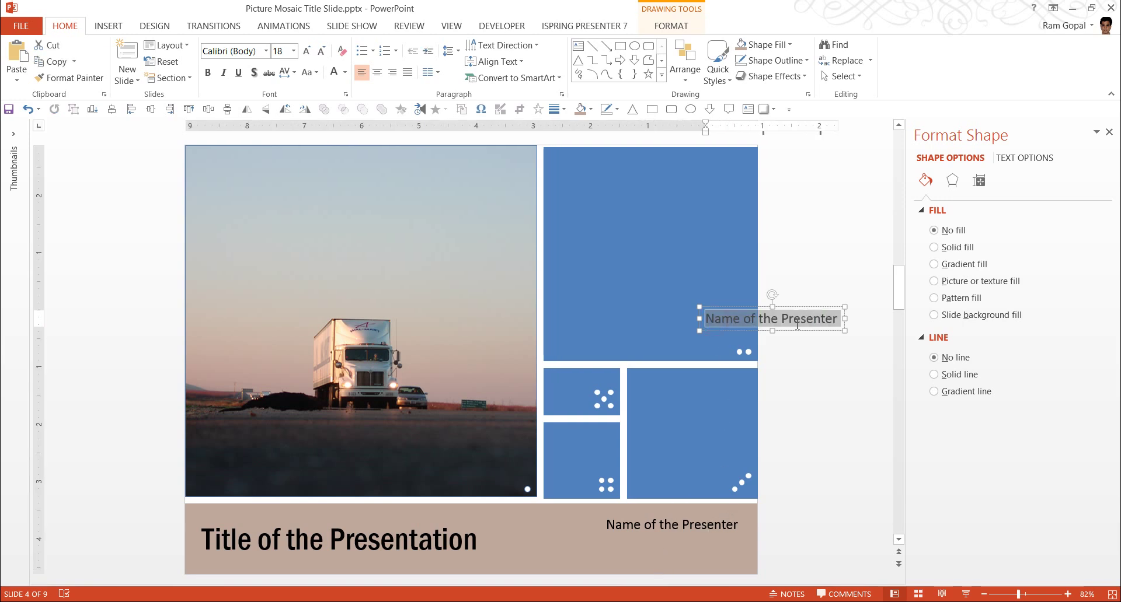
type("07")
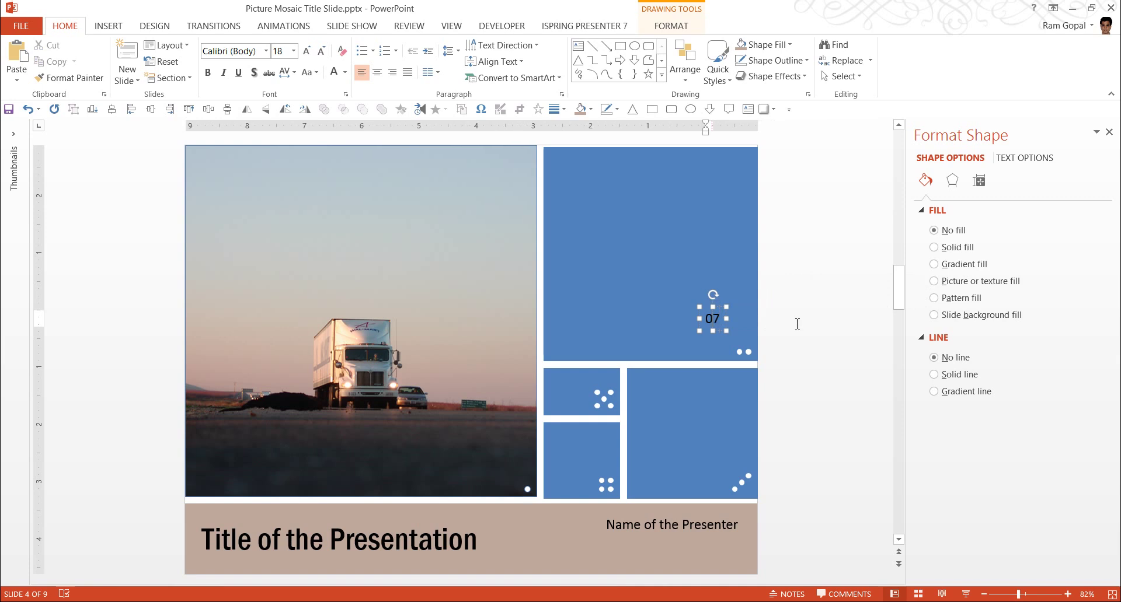
type("Jun2014")
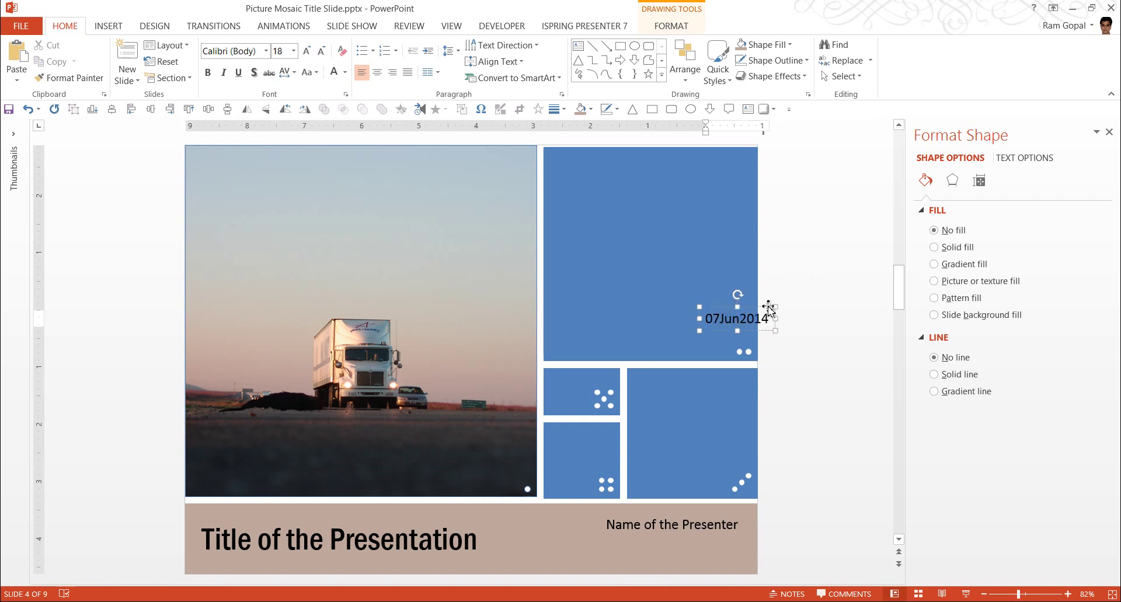
mouse_move(768, 310)
left_mouse_down()
mouse_move(753, 531)
mouse_move(735, 532)
left_mouse_up()
left_click(816, 493)
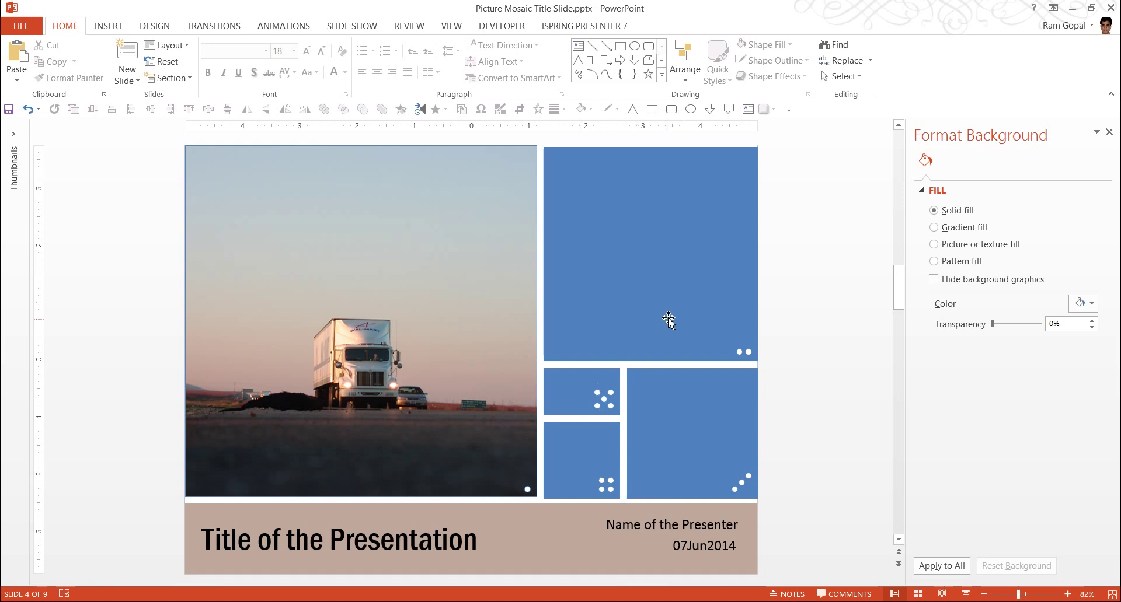
- Fill the second-largest tile, to the right of the truck picture, with "bluebell-115283_1920.jpg" from the Pictures folder
left_click(640, 269)
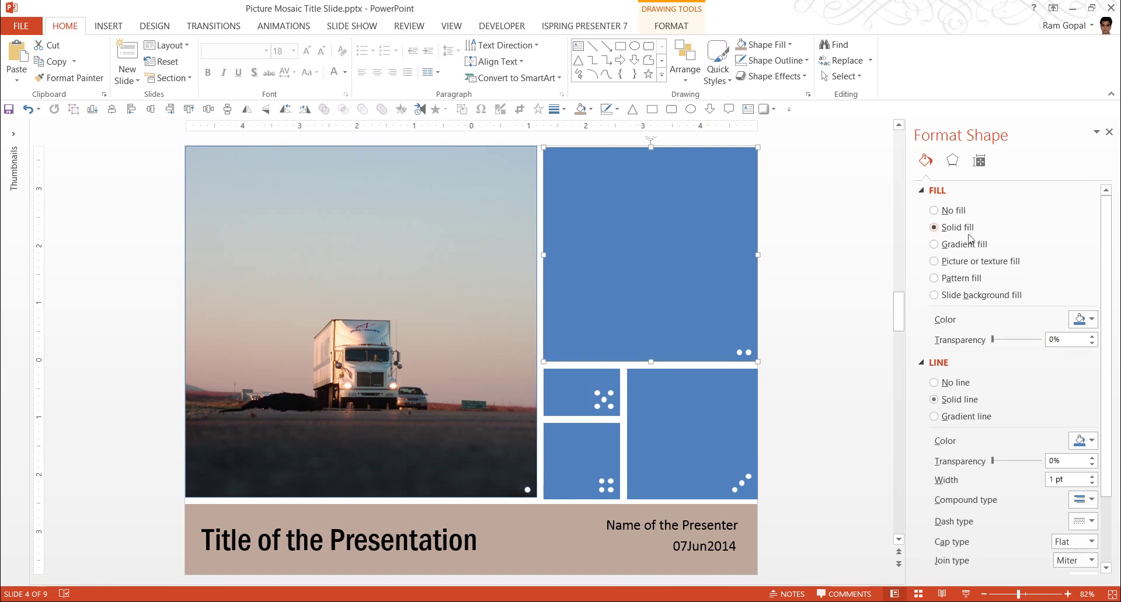
left_click(934, 261)
left_click(948, 334)
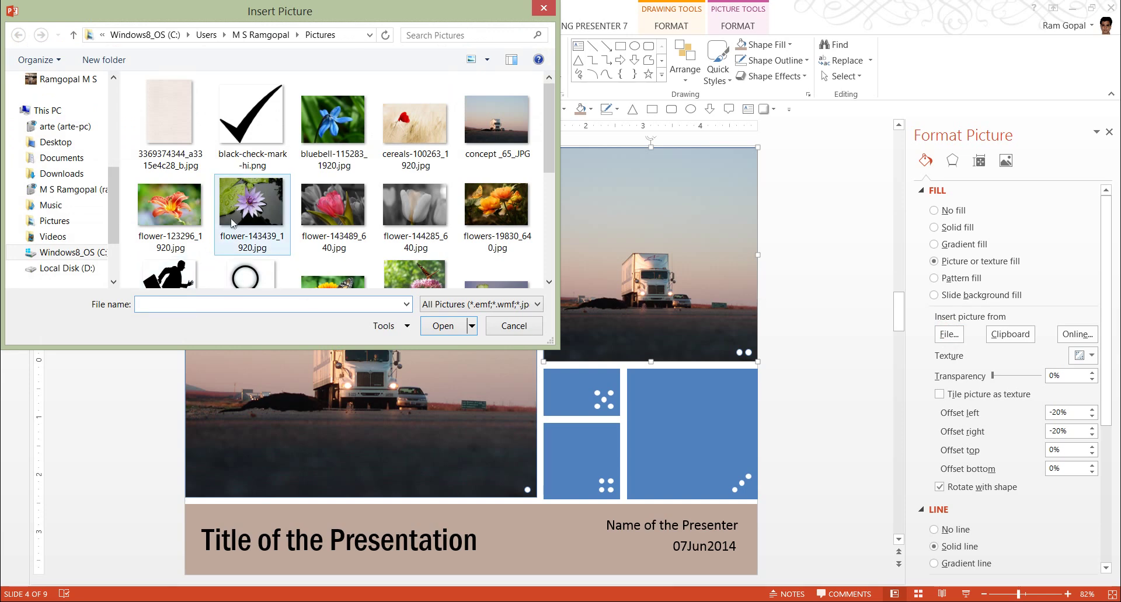
left_click(333, 125)
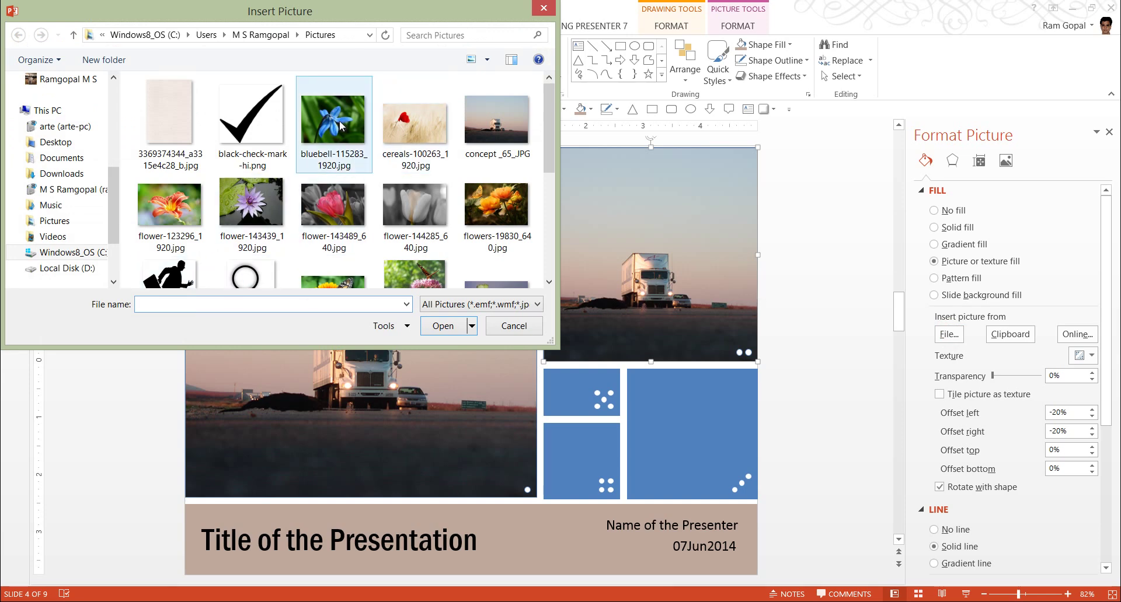
left_click(441, 326)
left_click(851, 302)
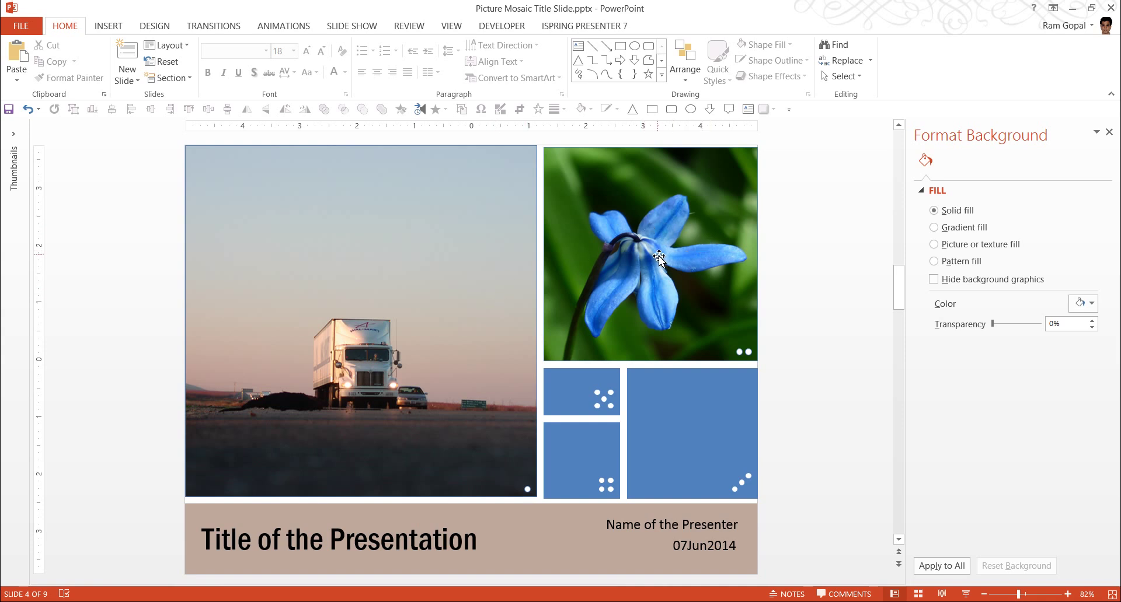
- Recolor the truck and flower pictures together to grayscale
left_click(603, 246)
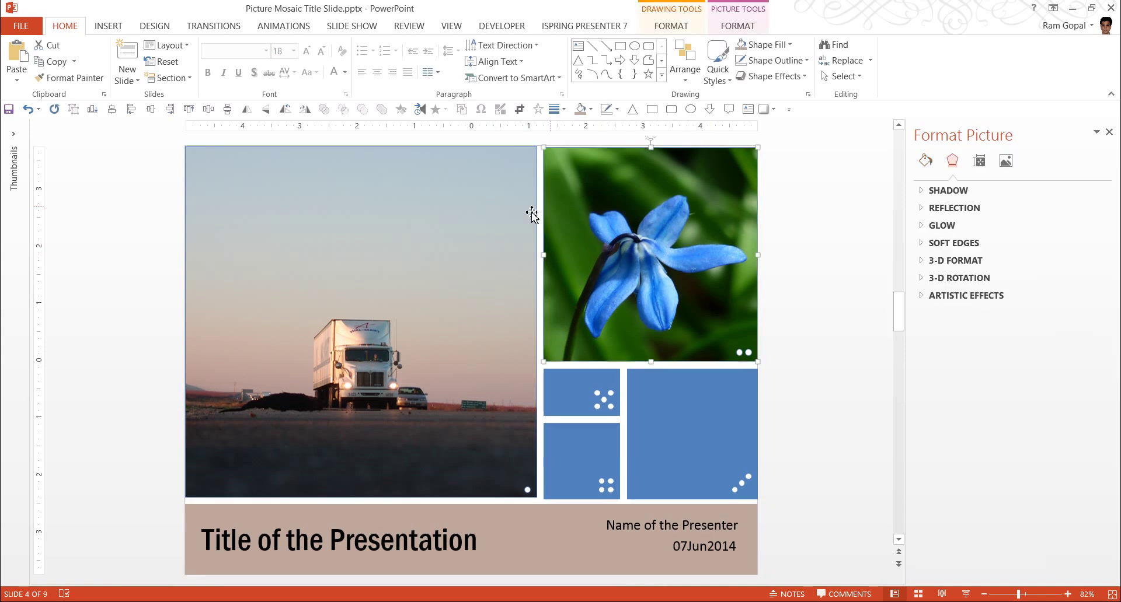
left_click(497, 217, "shift")
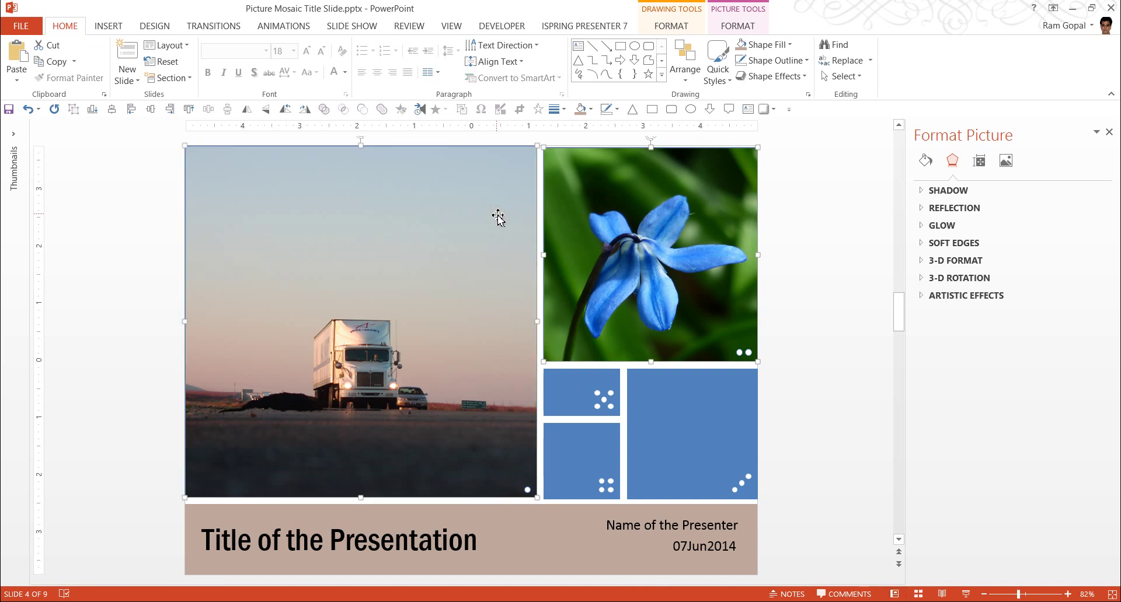
left_click(724, 27)
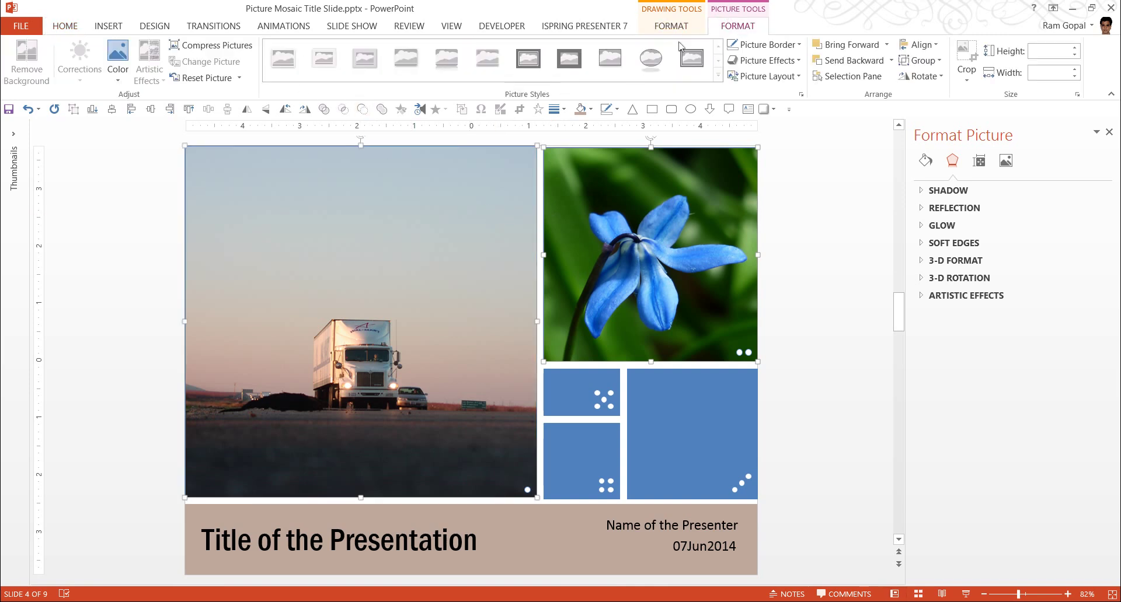
left_click(119, 73)
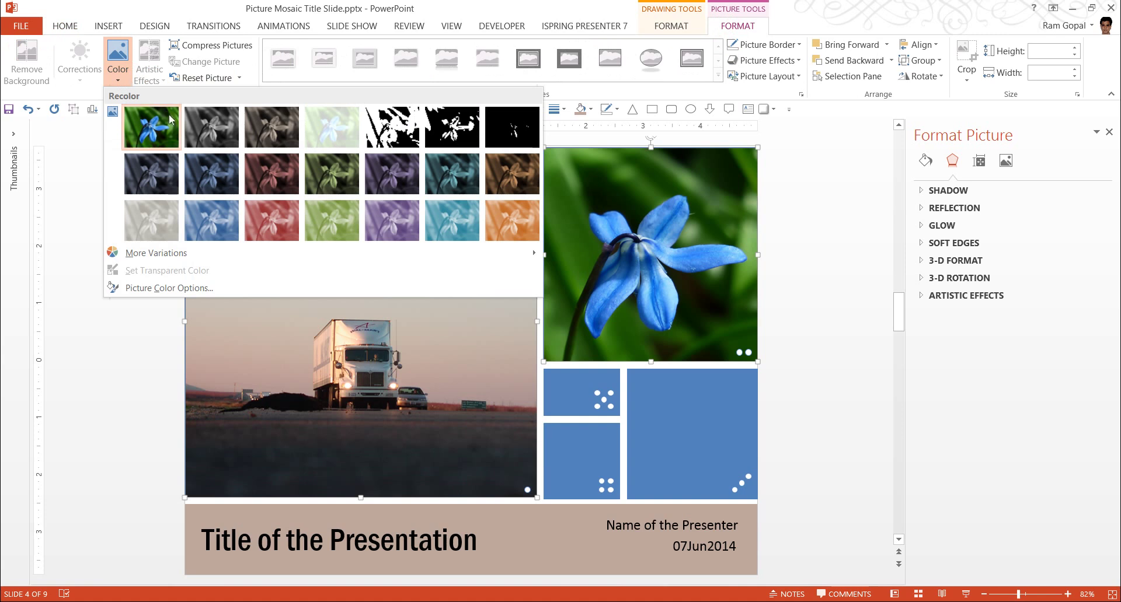
left_click(212, 130)
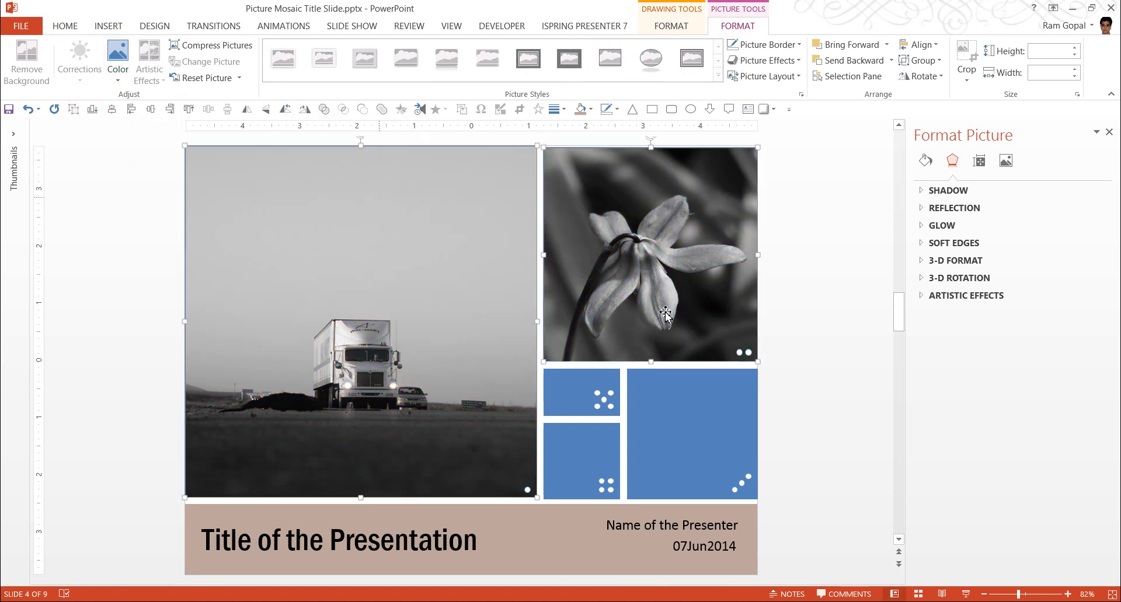
left_click(822, 349)
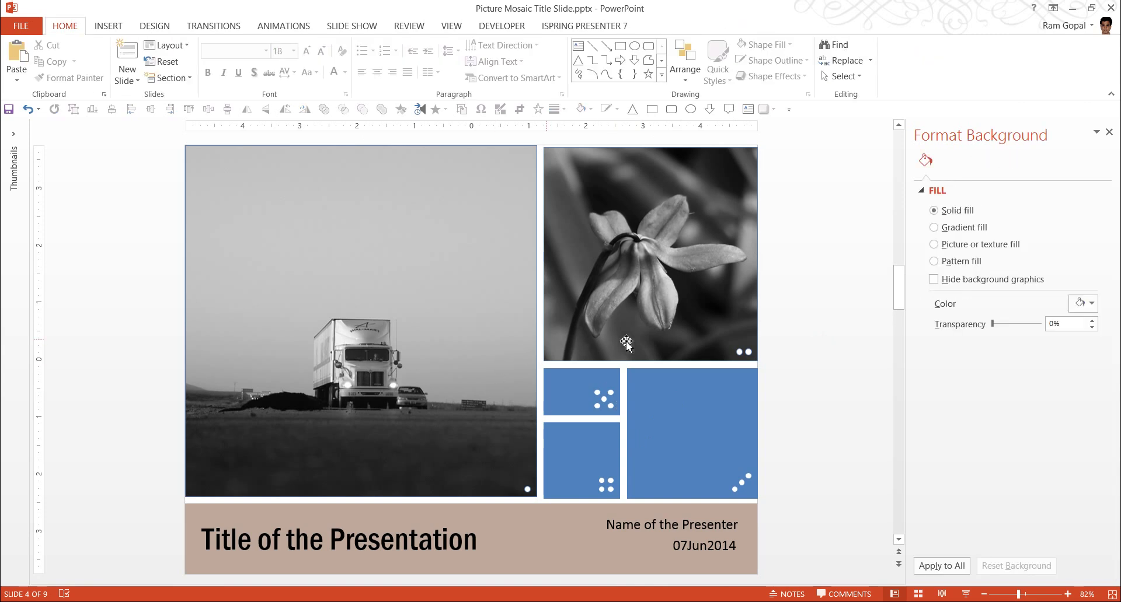
- Recolor the truck and flower pictures with the light blue variation to match the plain blue tiles
key("ctrl+a")
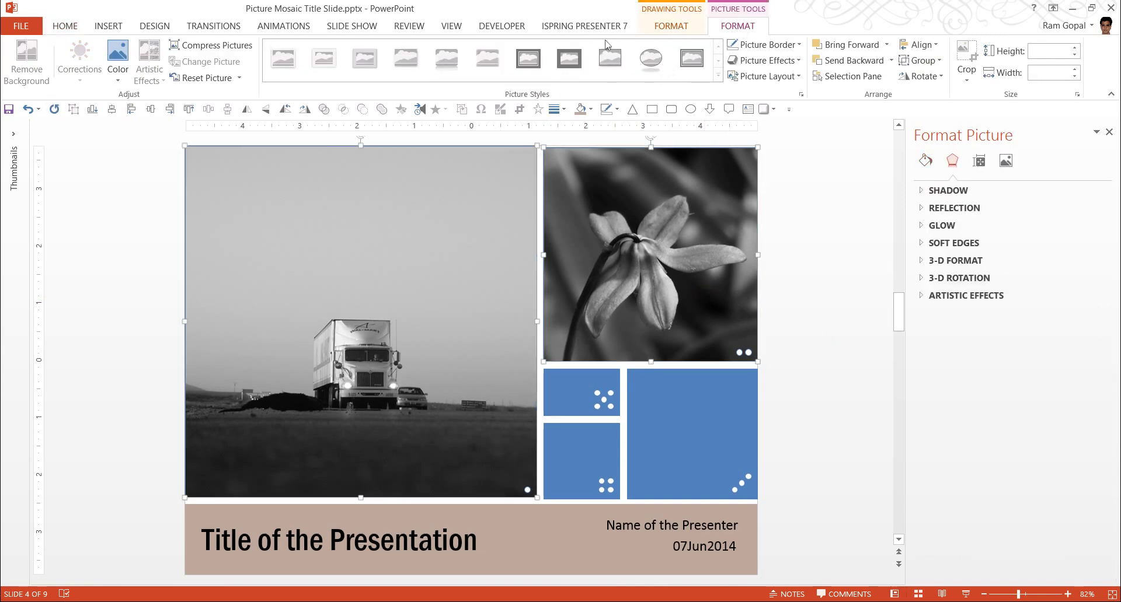
left_click(118, 62)
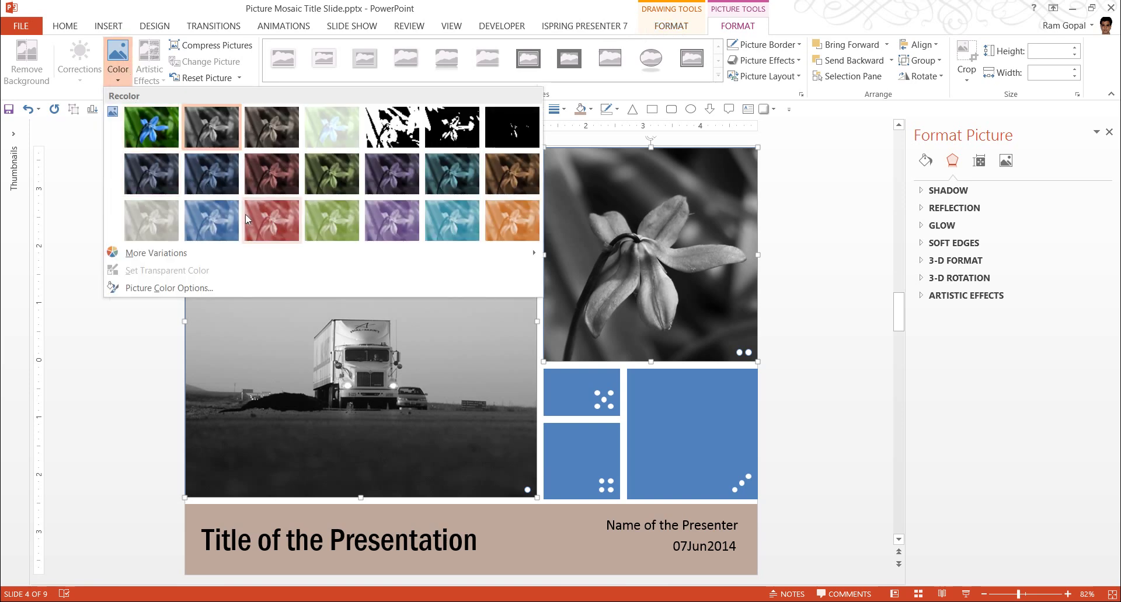
left_click(204, 220)
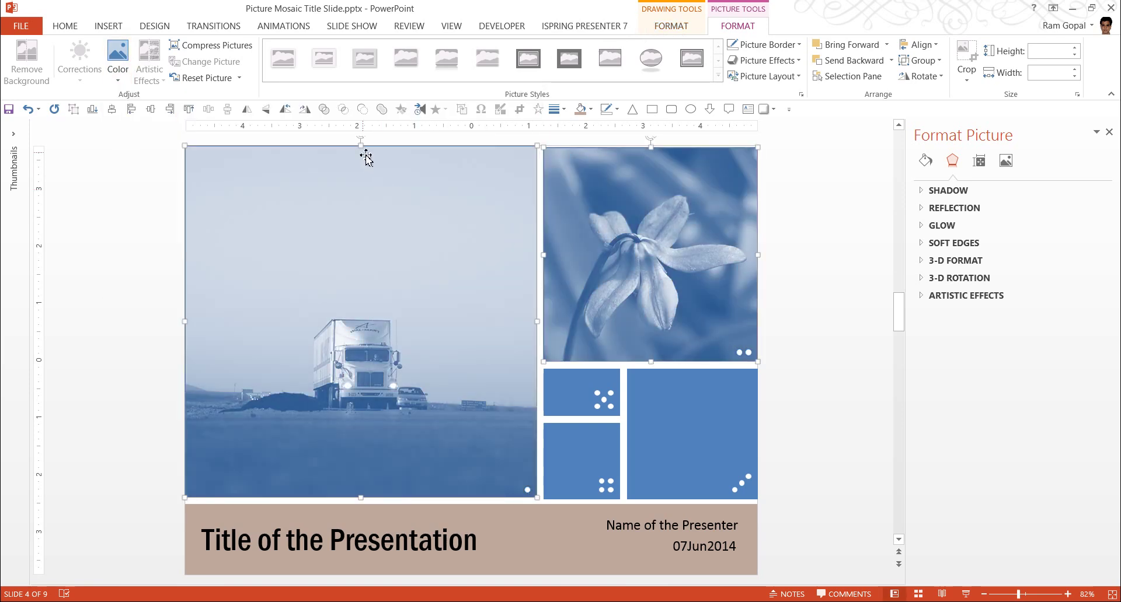
left_click(778, 303)
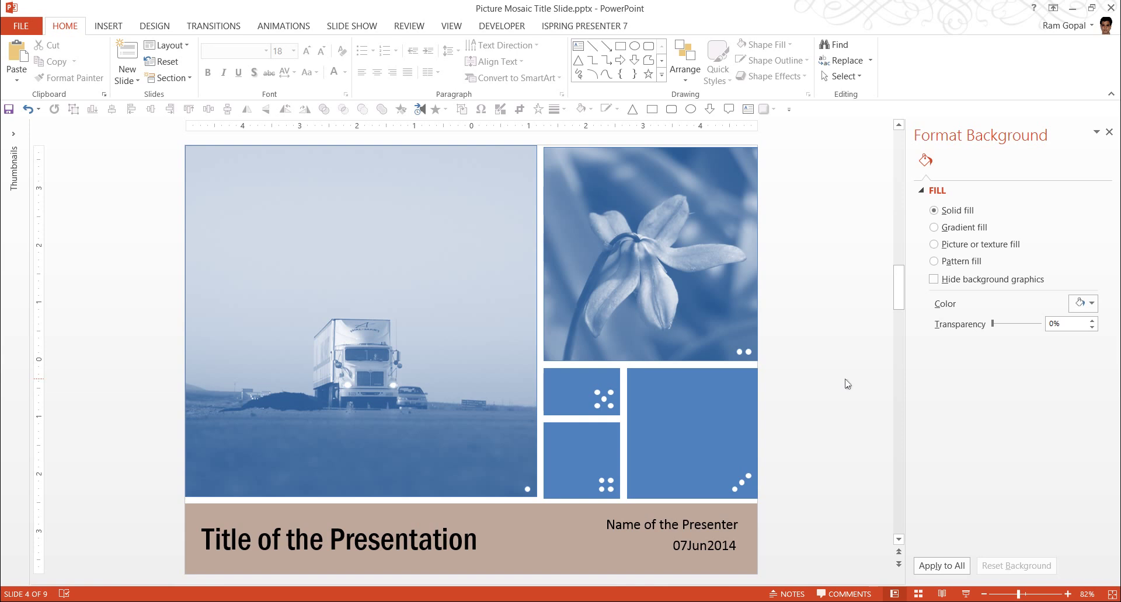
- Go to slide 5, the green example title slide, and start the slide show from it
scroll(847, 384, "down", 1)
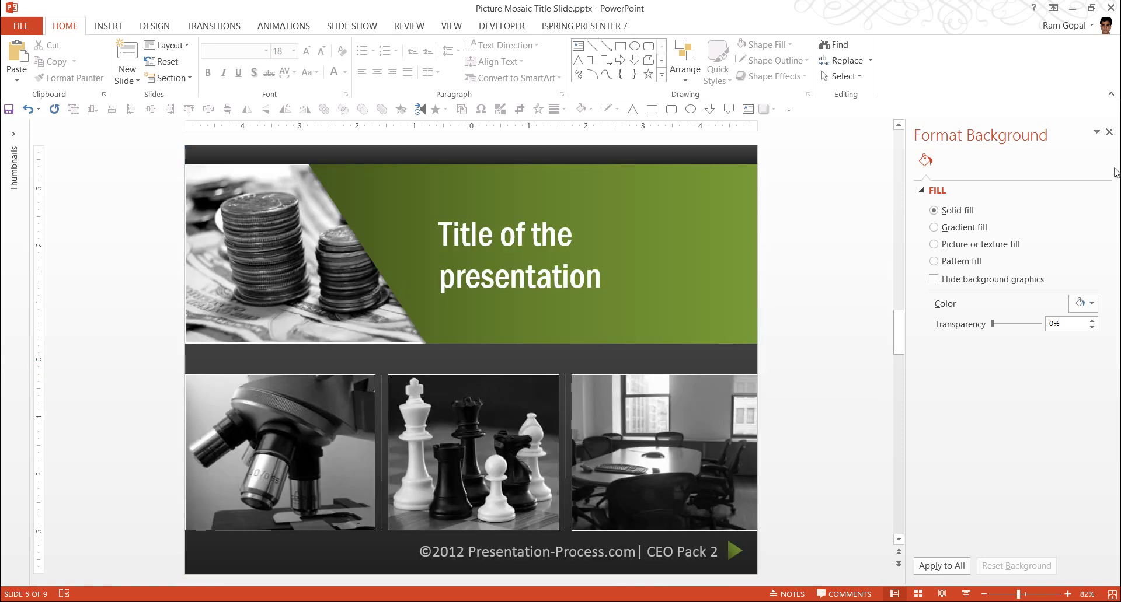
left_click(1108, 133)
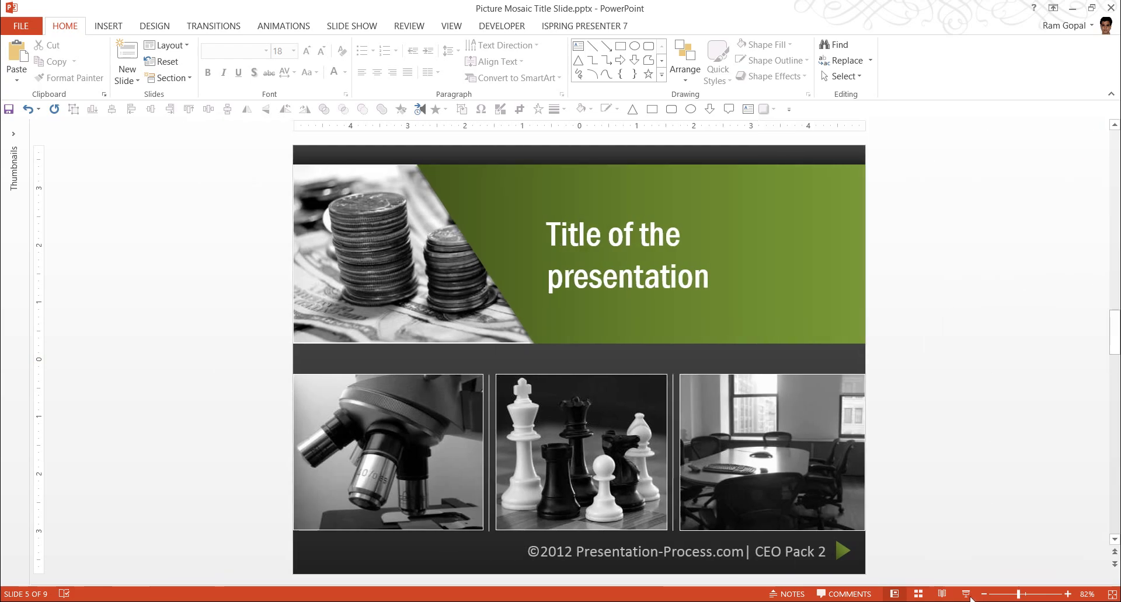
key("shift+F5")
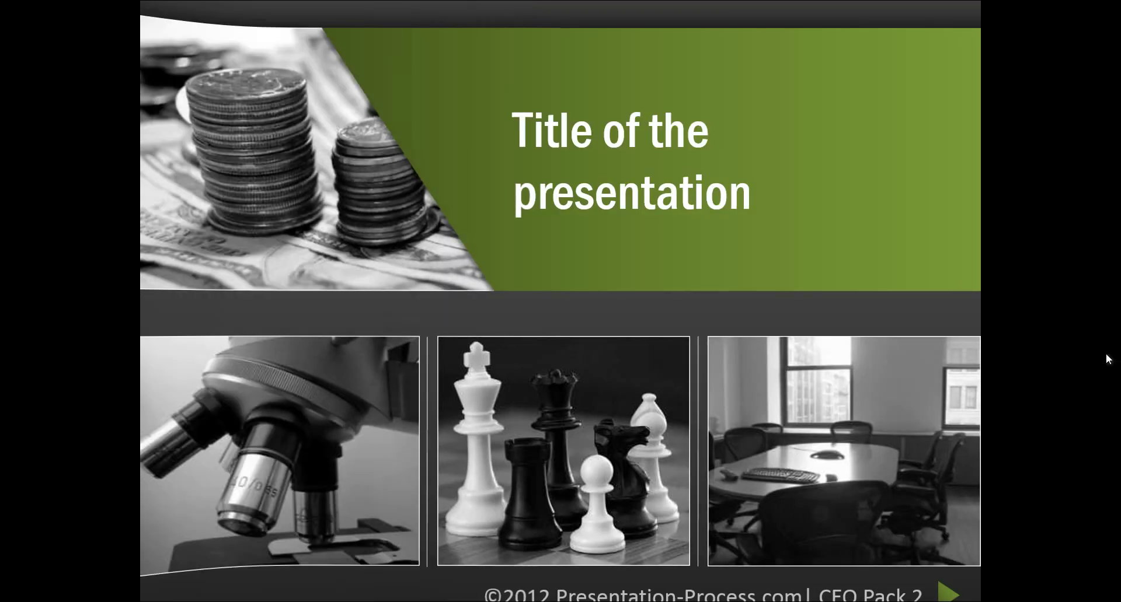